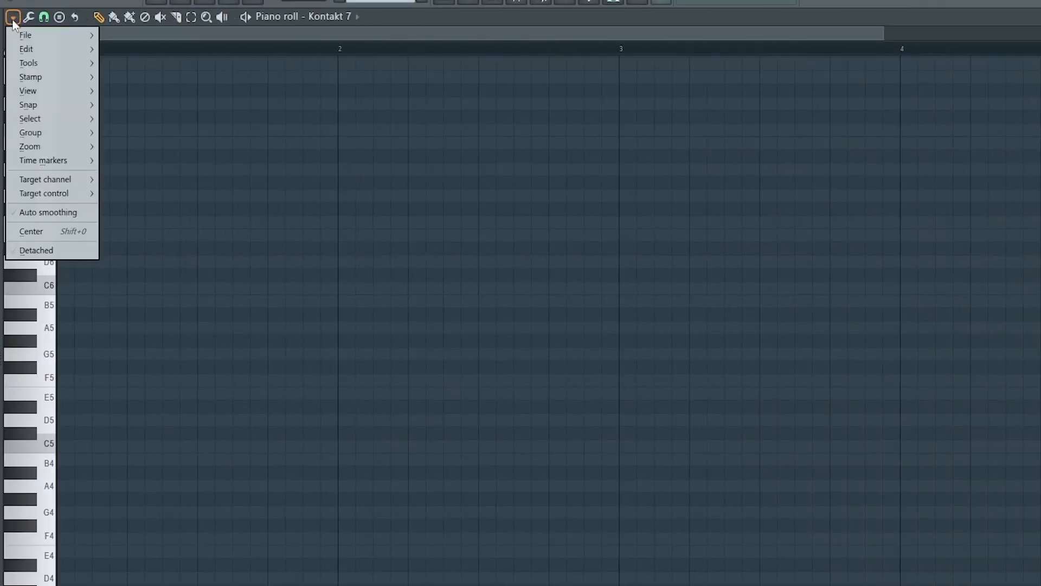
Set the piano roll's scale highlighting to the Major scale with root note C.
mouse_move(63, 208)
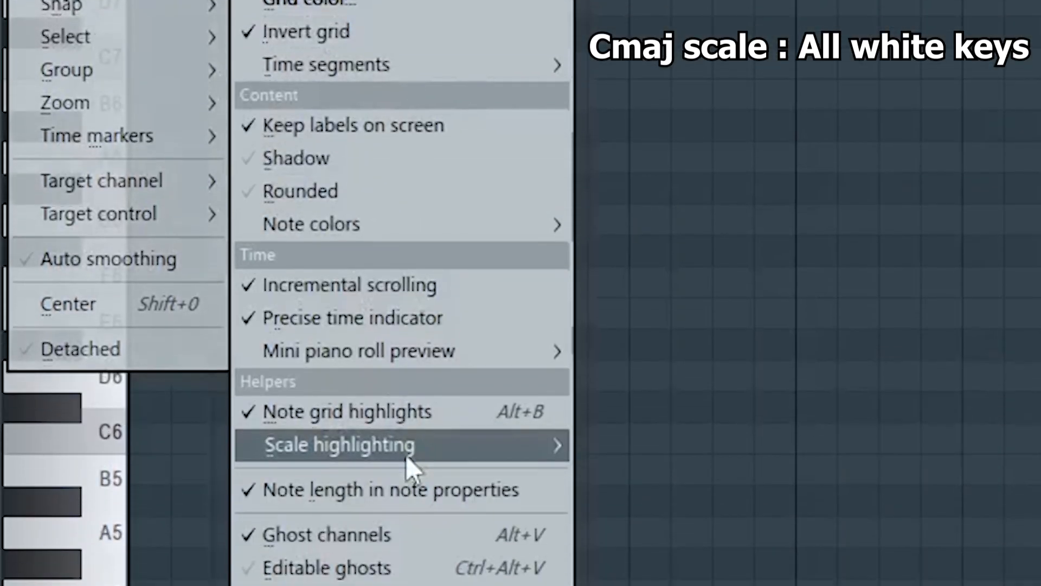
mouse_move(407, 464)
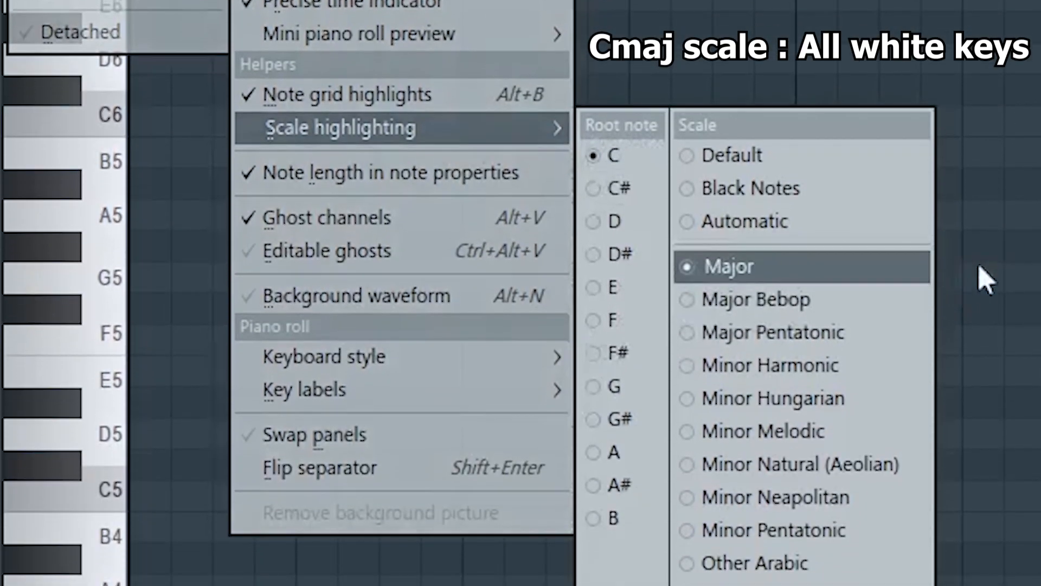
left_click(990, 486)
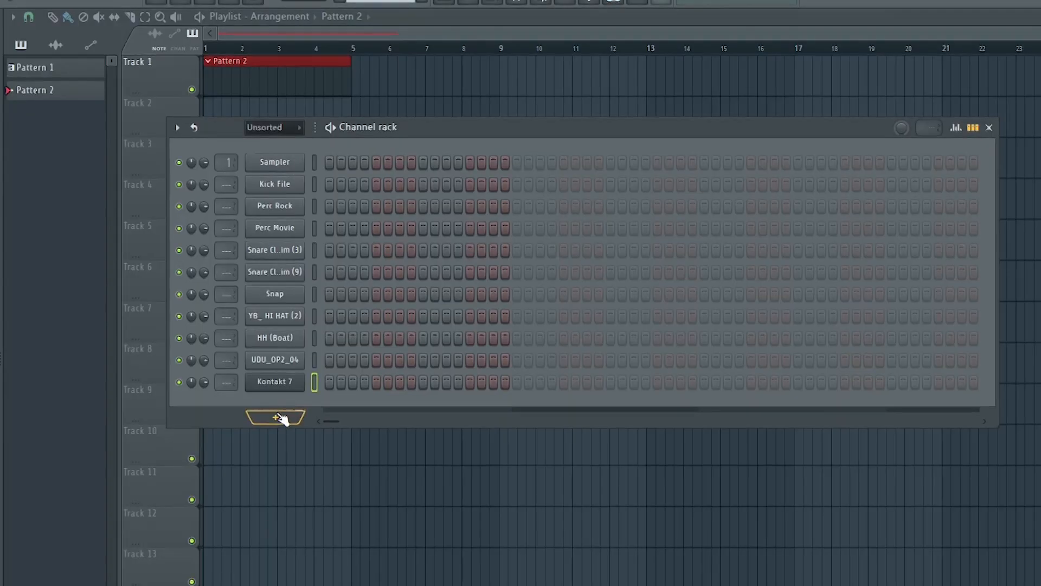
Add a new Sampler channel to the channel rack and bring up its empty piano roll.
left_click(282, 418)
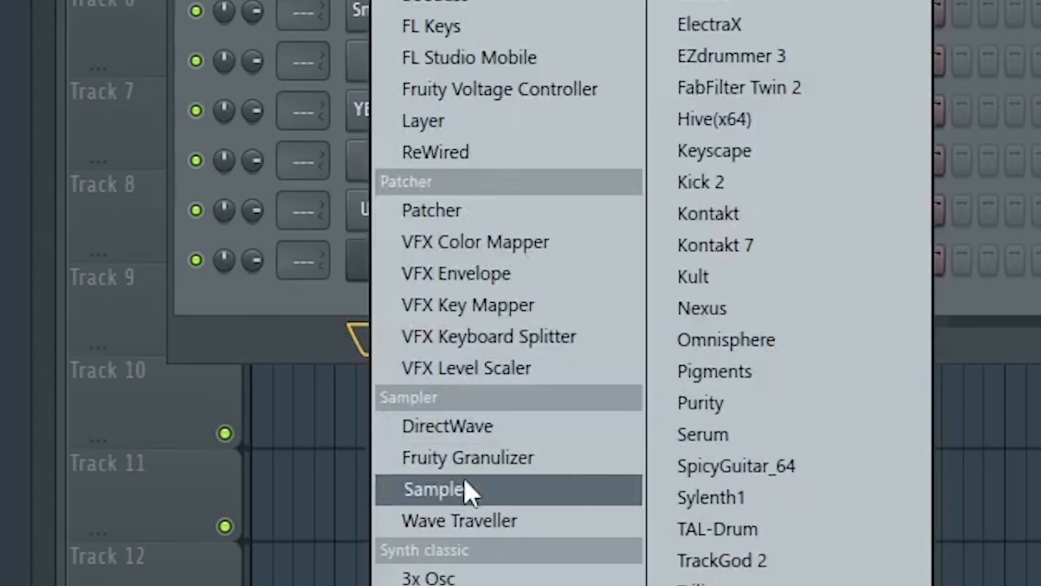
left_click(464, 488)
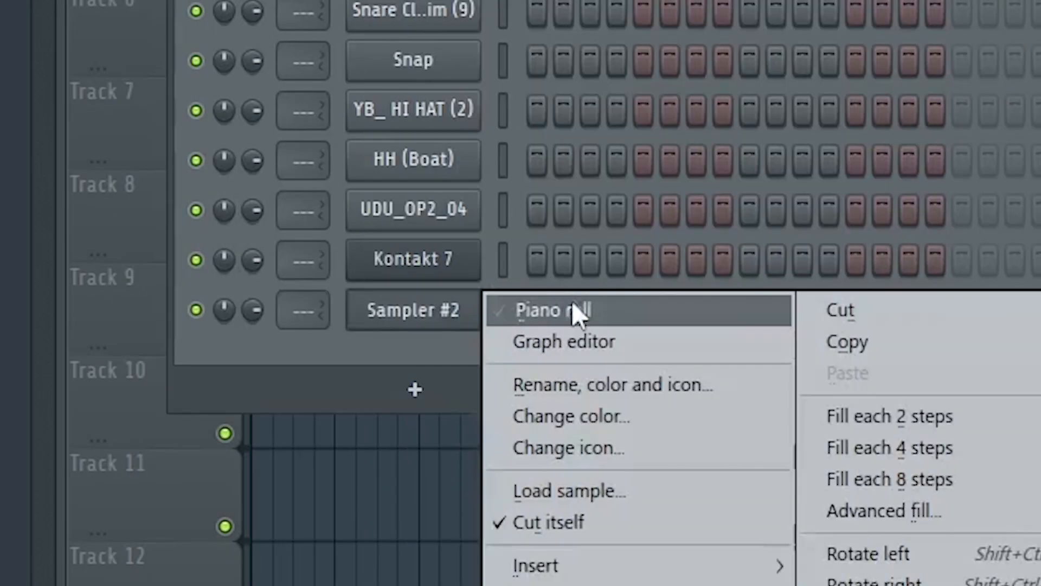
left_click(575, 309)
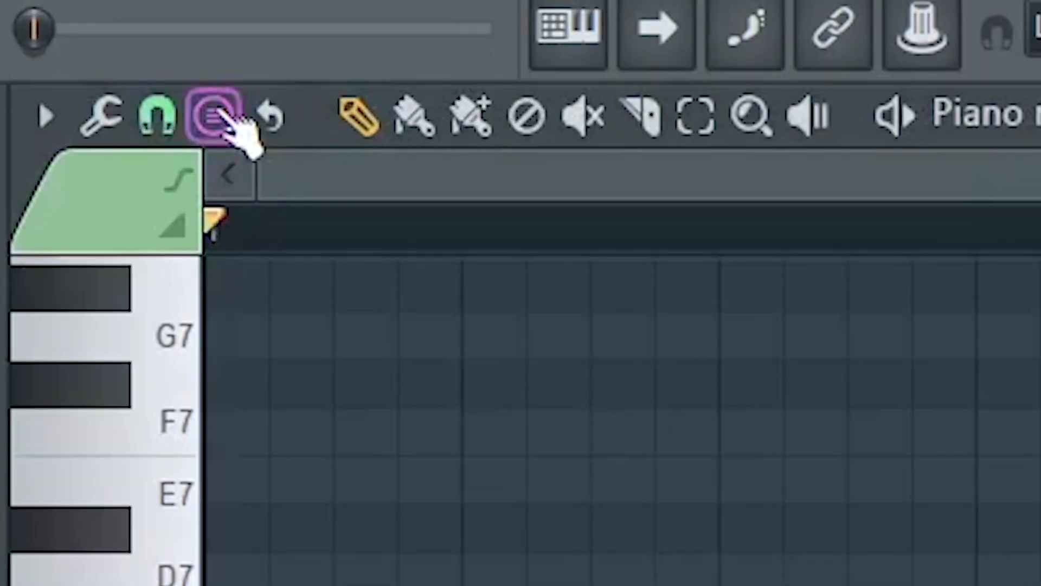
Stamp a Major scale starting on C5 at the beginning of the Sampler channel's piano roll.
left_click(217, 115)
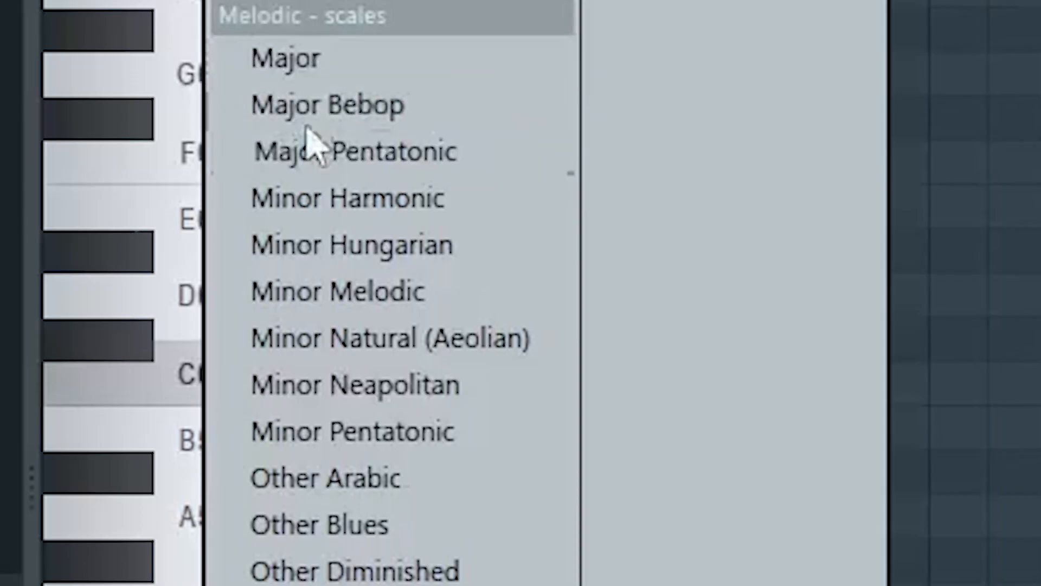
left_click(305, 62)
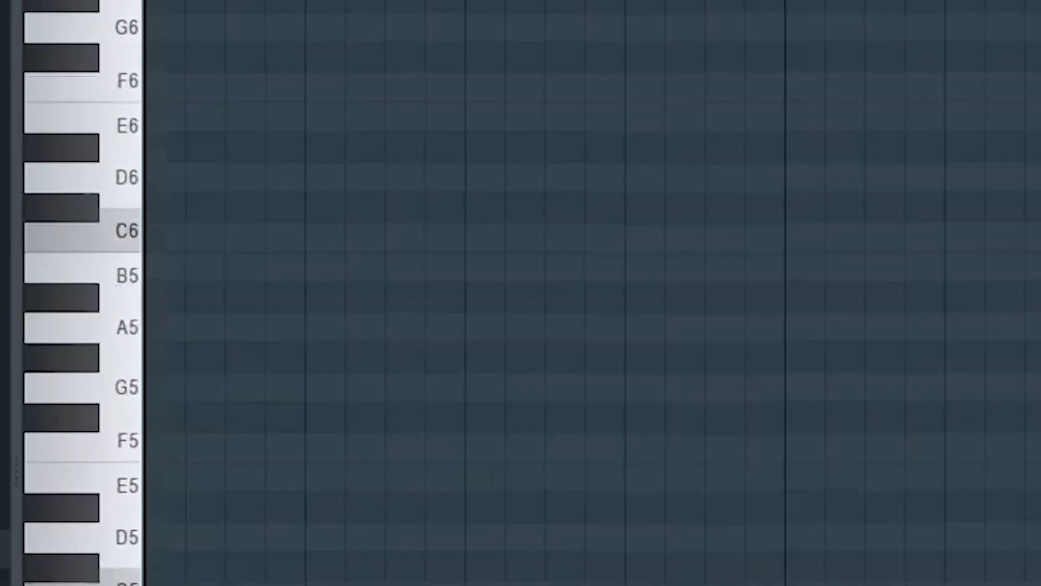
left_click_drag(119, 520, 41, 523)
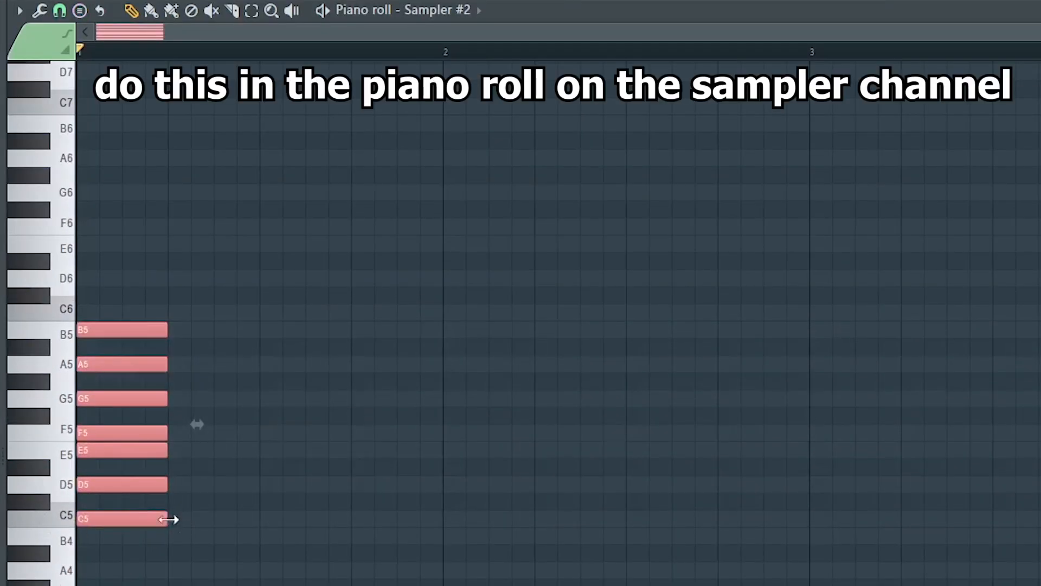
Extend the scale notes over four bars and two octaves, and show them as ghost notes in the Kontakt 7 piano roll.
left_click_drag(163, 526, 1040, 548)
left_click_drag(349, 519, 364, 315)
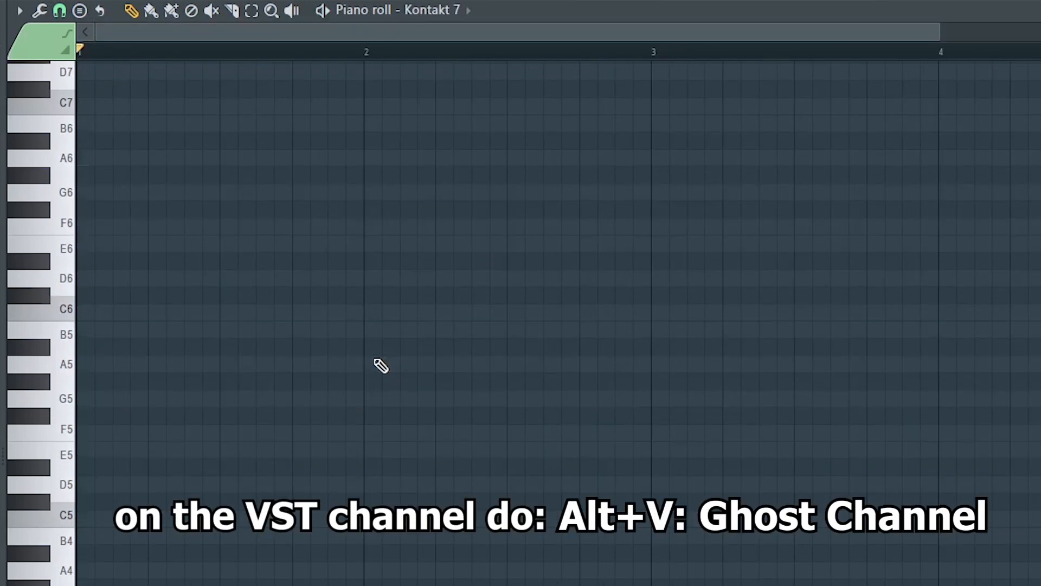
key("alt+v")
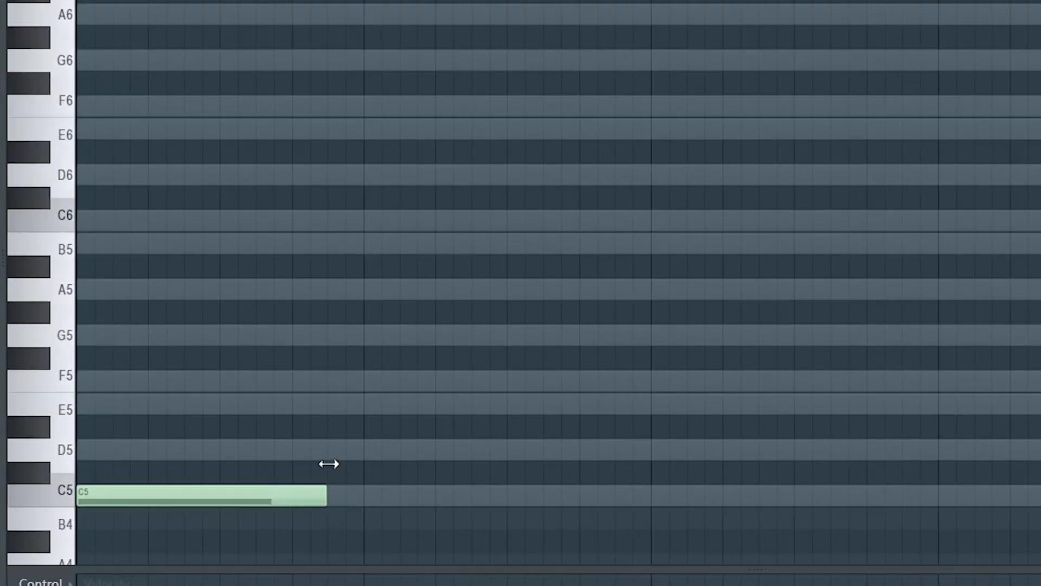
Place one-bar notes for every C major scale degree from C5 up to C6 at the start of bar 1.
left_click_drag(328, 463, 365, 464)
right_click(311, 496)
left_click(98, 499)
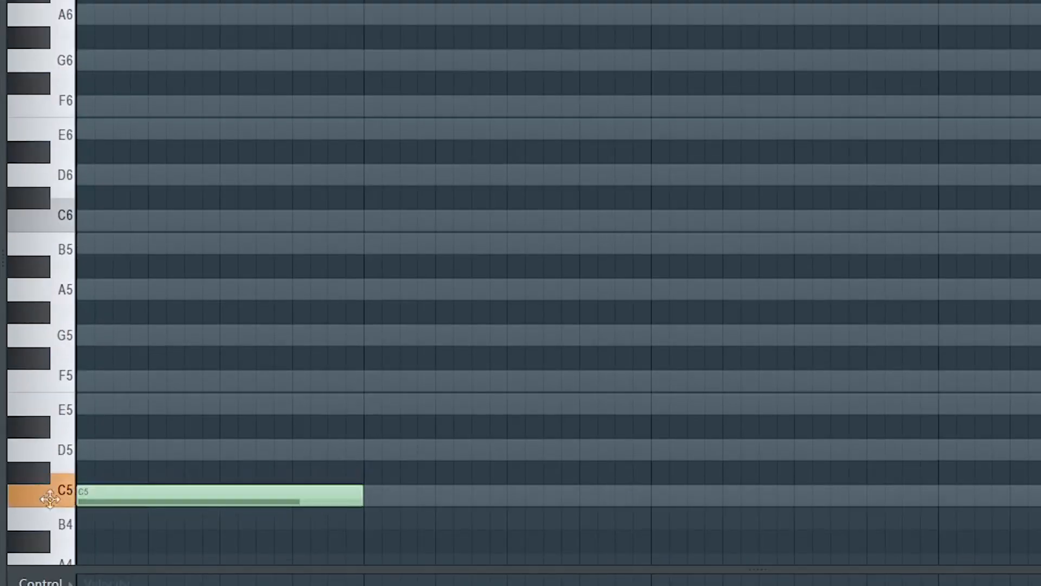
left_click(93, 449)
left_click(95, 404)
left_click(97, 380)
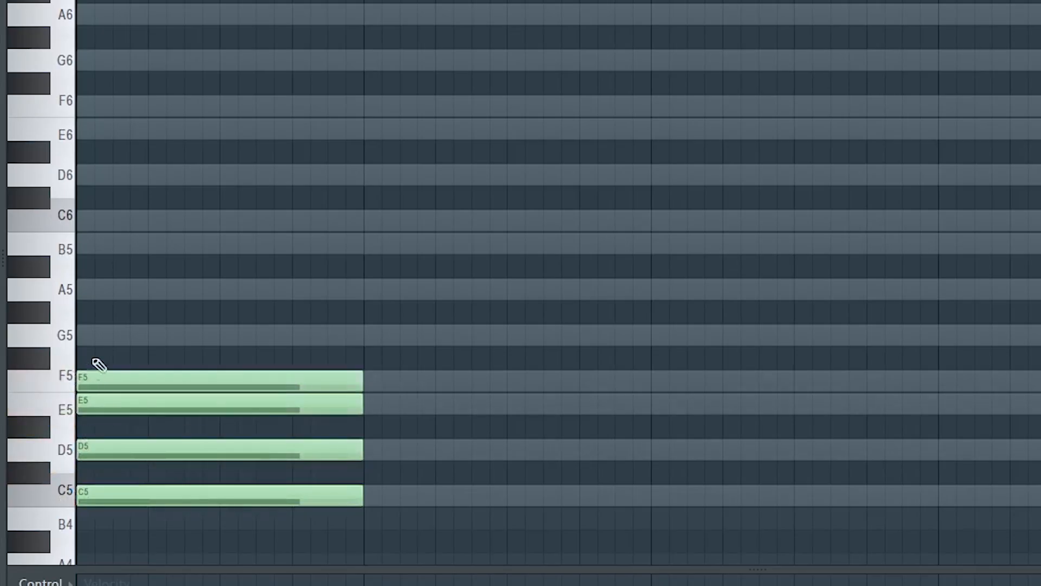
left_click(96, 335)
left_click(100, 289)
left_click(103, 244)
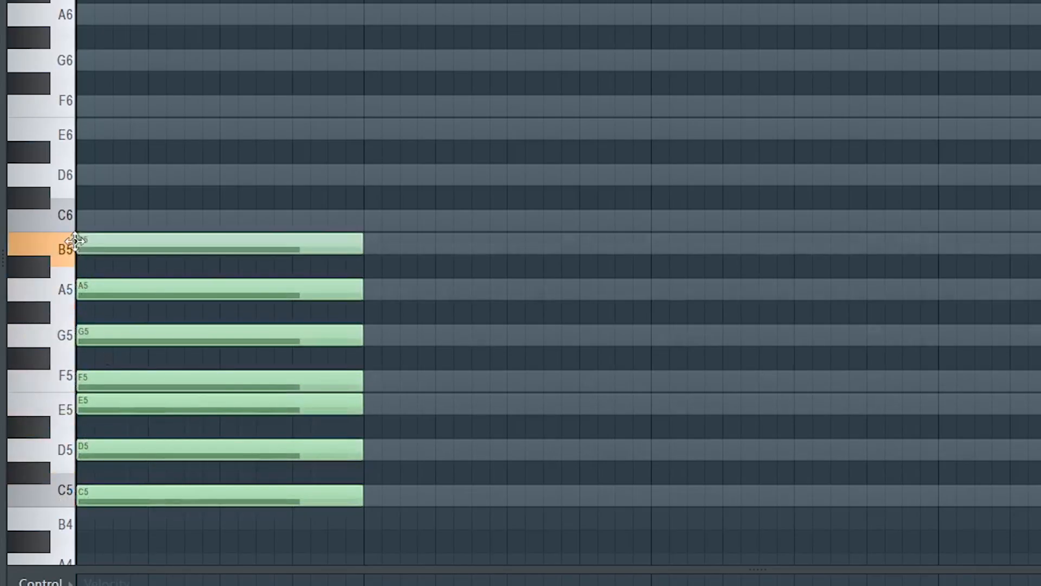
left_click(79, 222)
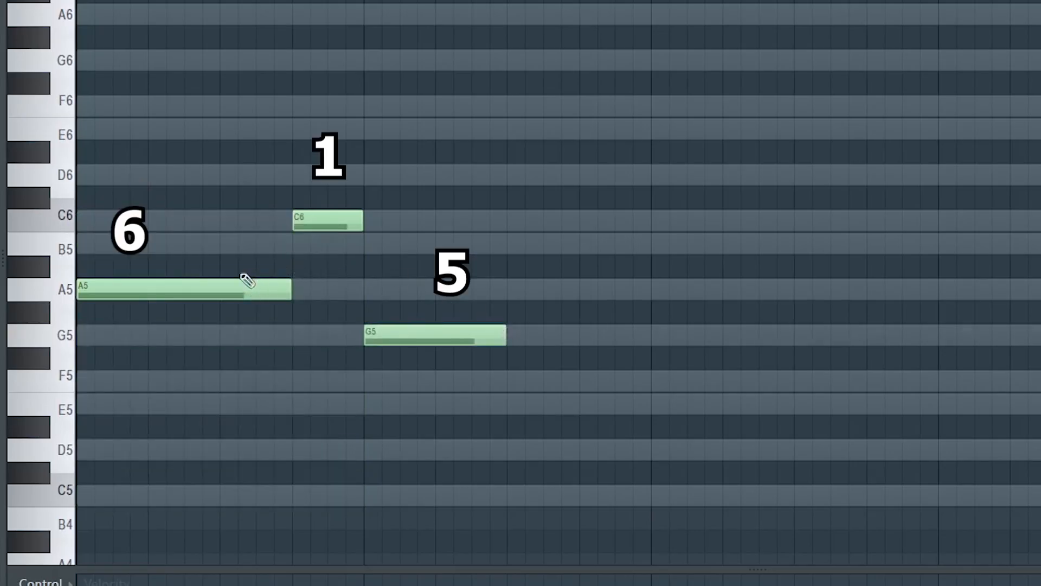
Lay out the root notes A5, C6, G5, A5, C6 over two bars, lasting three, one, two, one and one beats.
left_click_drag(223, 186, 306, 345)
left_click_drag(197, 291, 621, 291)
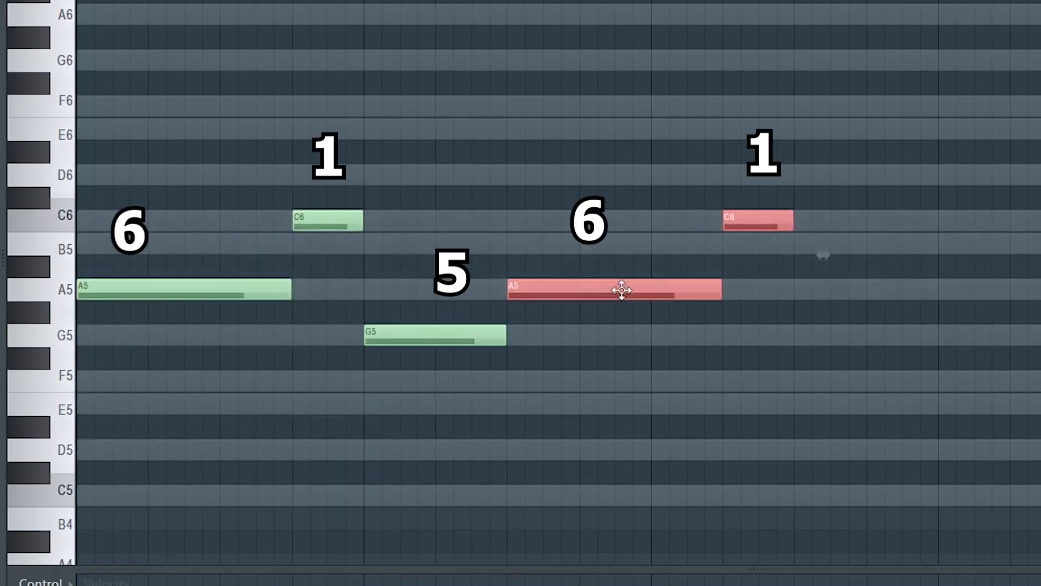
left_click(790, 304)
left_click_drag(718, 289, 614, 295)
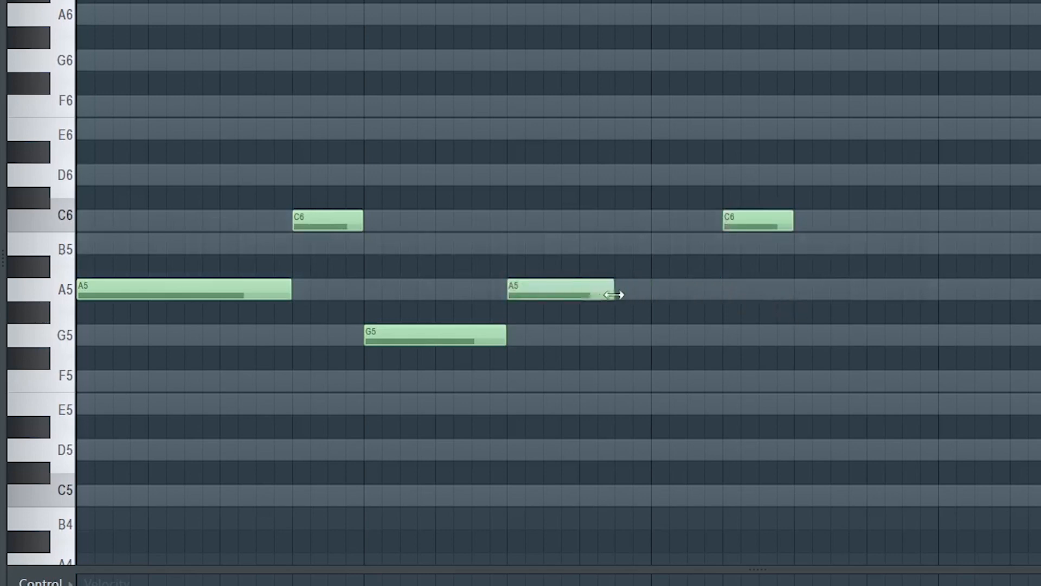
left_click_drag(760, 221, 612, 221)
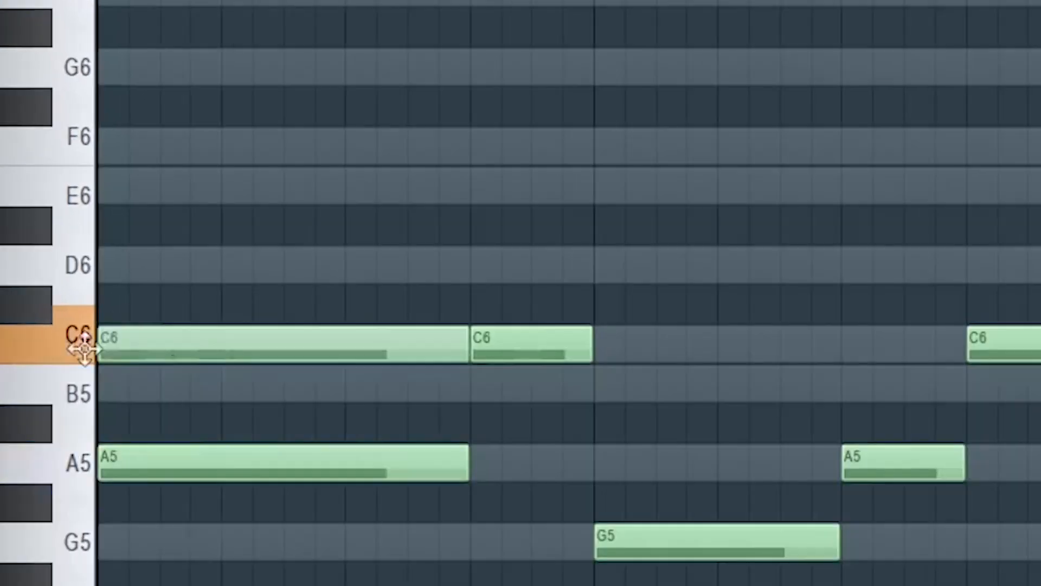
Build triads on the roots by adding C6-E6 over A5, E6-G6 over C6 and B5-D6 over G5, and play them back.
left_click_drag(85, 349, 62, 347)
left_click_drag(172, 190, 105, 191)
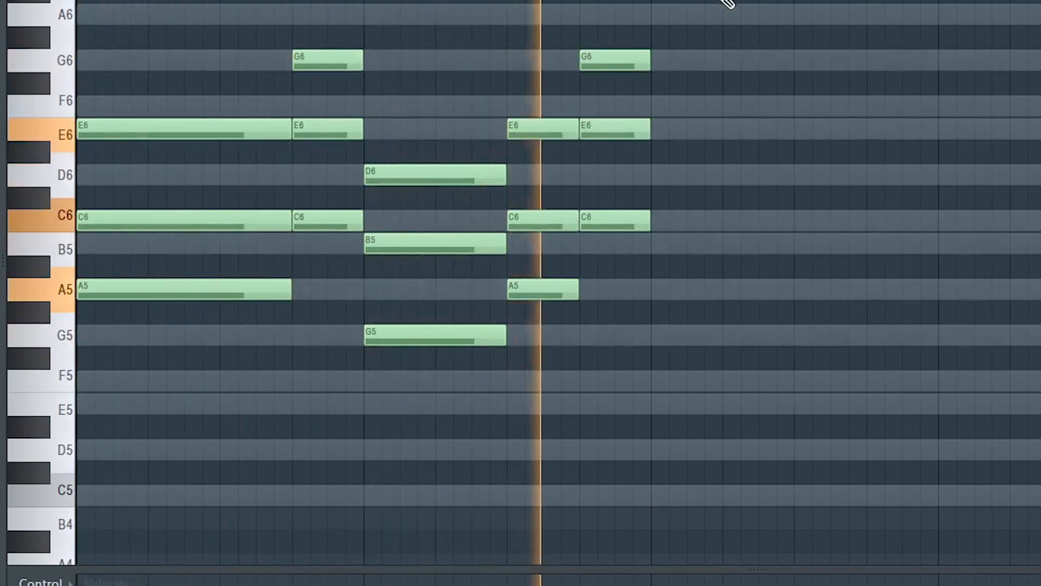
key("space")
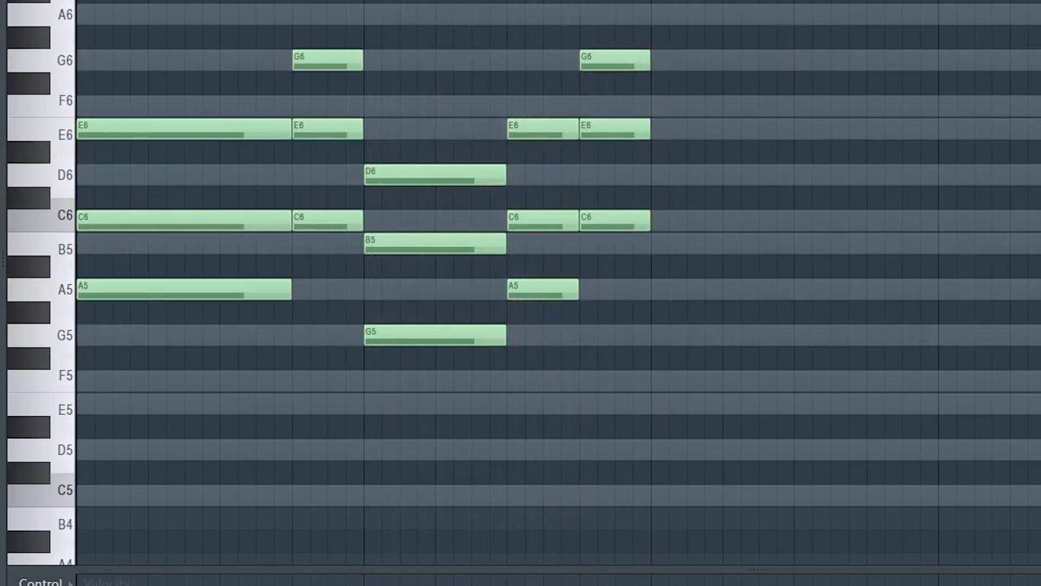
Select the middle note of each of the five triads and transpose these notes up one octave.
left_click_drag(219, 353, 248, 430)
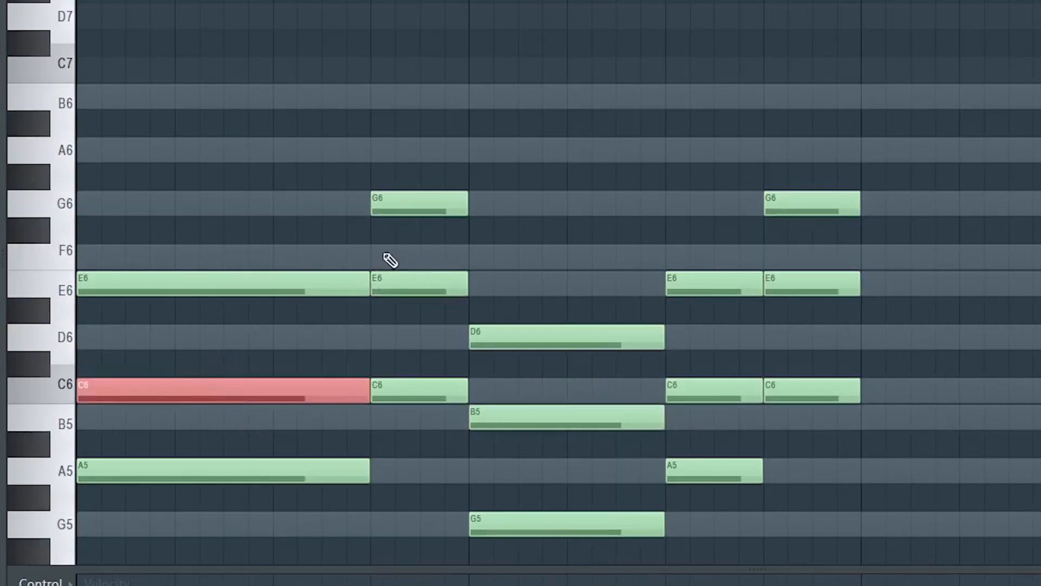
left_click(396, 283)
left_click(477, 418)
left_click_drag(707, 353, 732, 414)
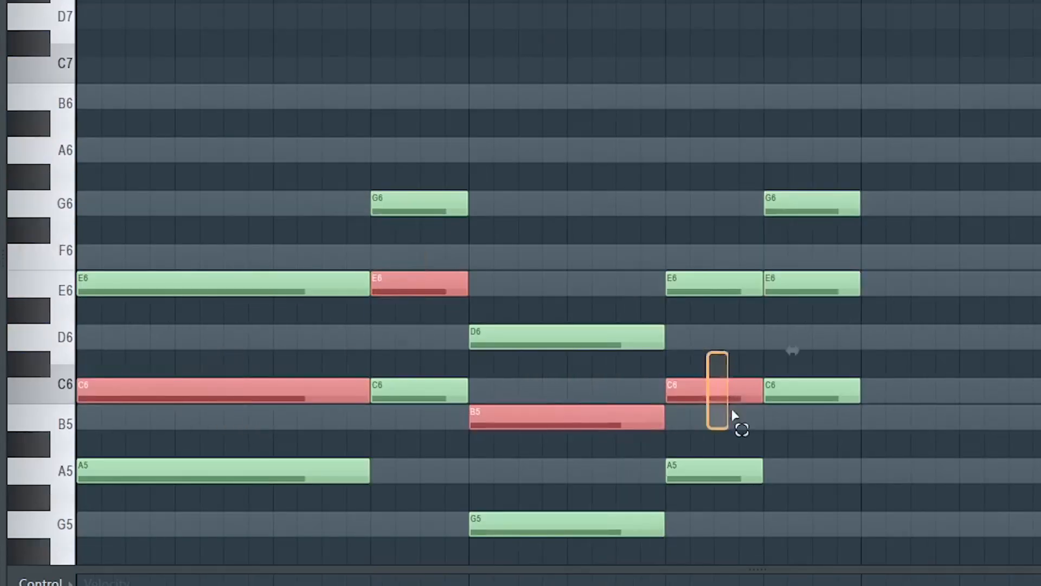
left_click(826, 278)
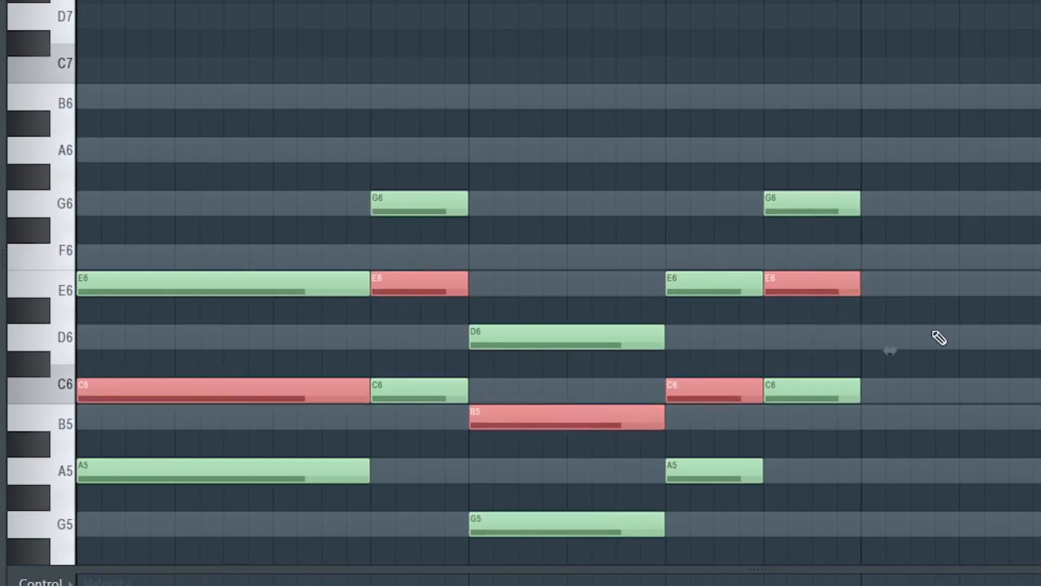
key("ctrl+Up")
Stagger the first chord by starting E6 two steps late and C7 three steps late, and play the progression back.
left_click_drag(103, 305, 145, 309)
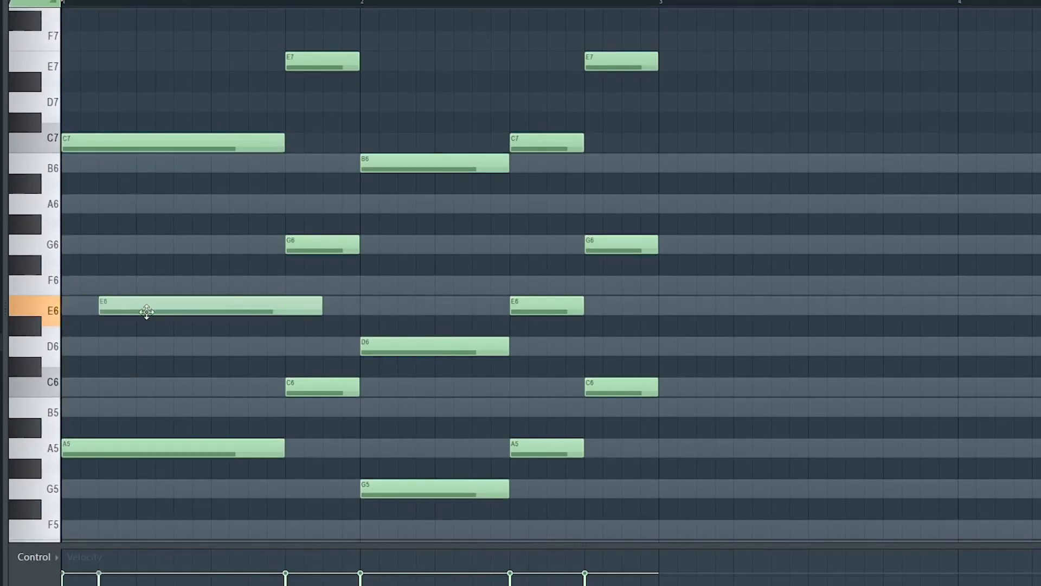
left_click_drag(97, 144, 170, 165)
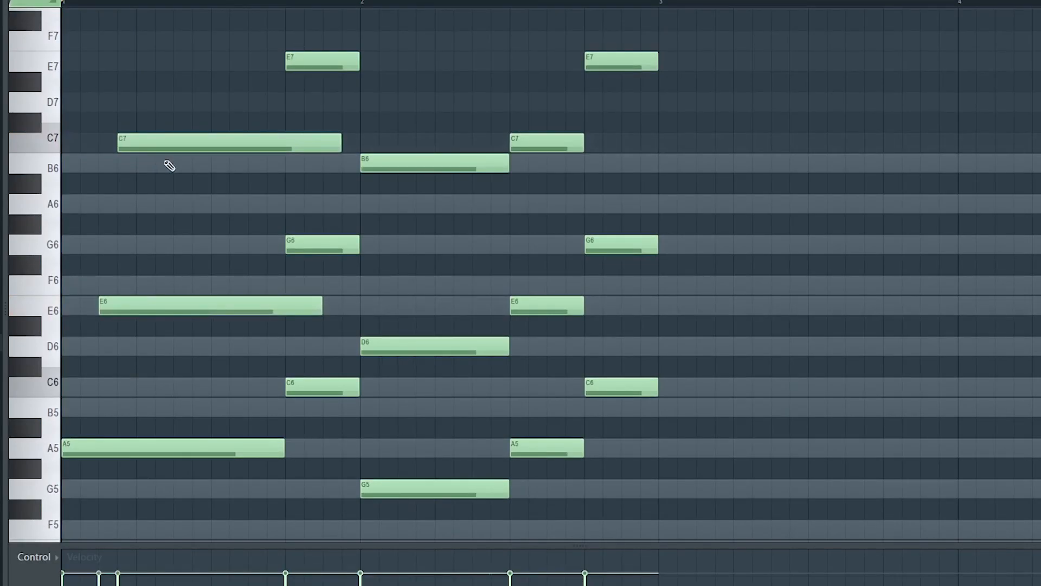
key("space")
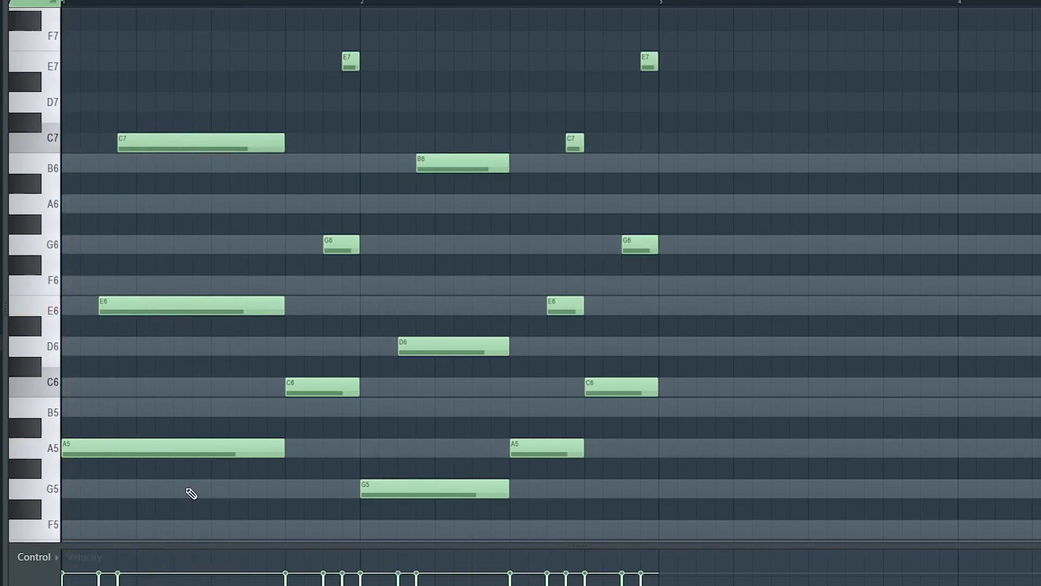
key("space")
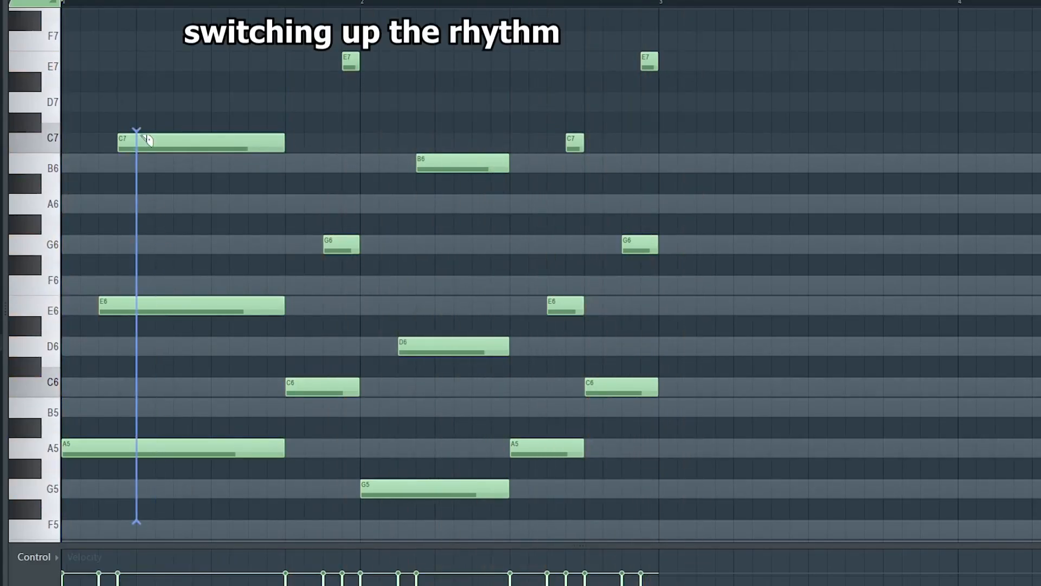
Cut the first staggered chord down to one beat and copy it to beat three of bar 1.
left_click_drag(147, 139, 149, 137)
right_click(194, 138)
right_click(175, 306)
right_click(155, 447)
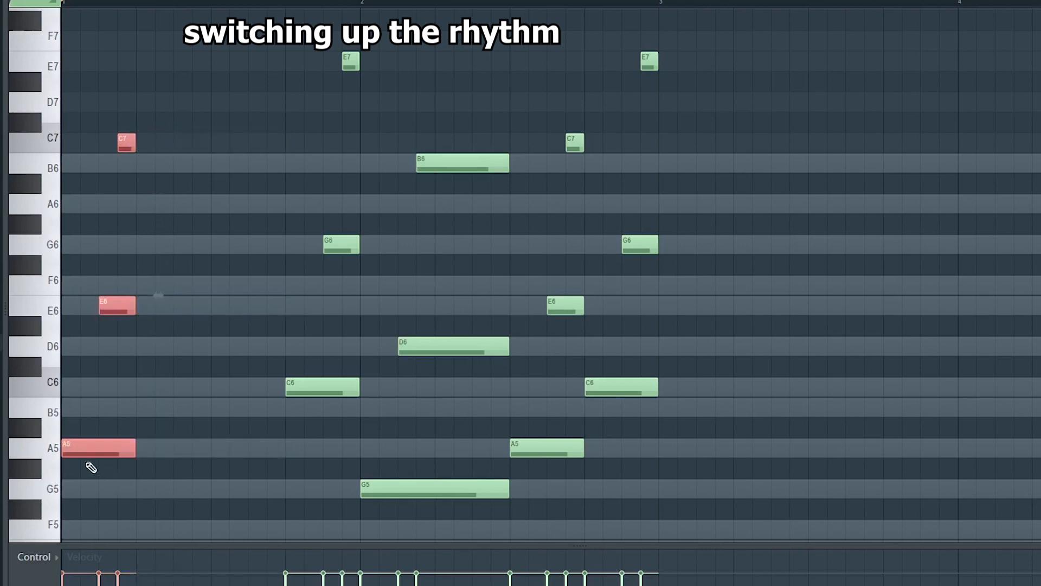
left_click_drag(91, 449, 242, 453)
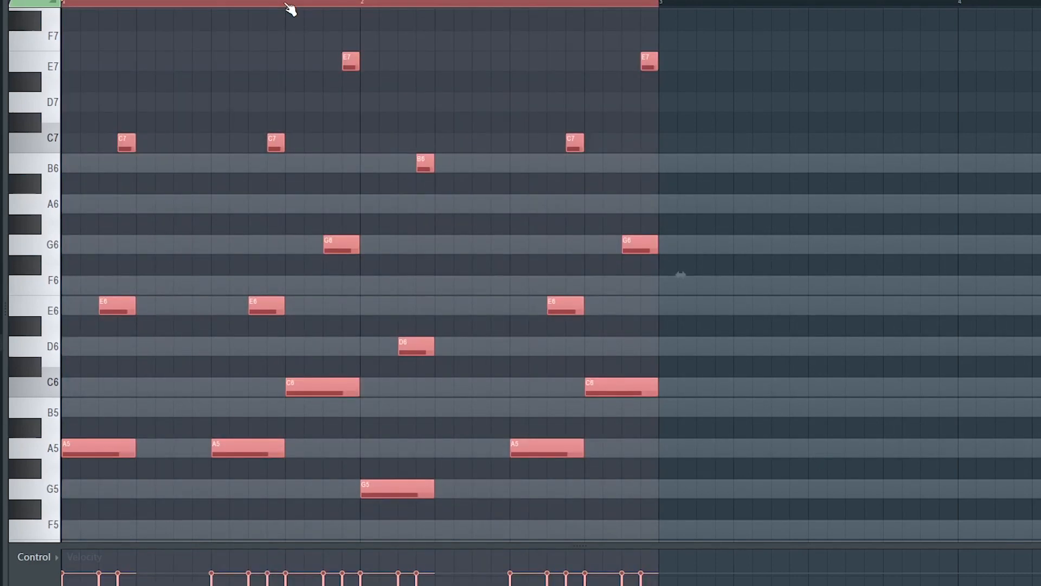
Duplicate the whole two-bar phrase into bars 3 and 4.
scroll(290, 8, "down", 1)
key("ctrl+b")
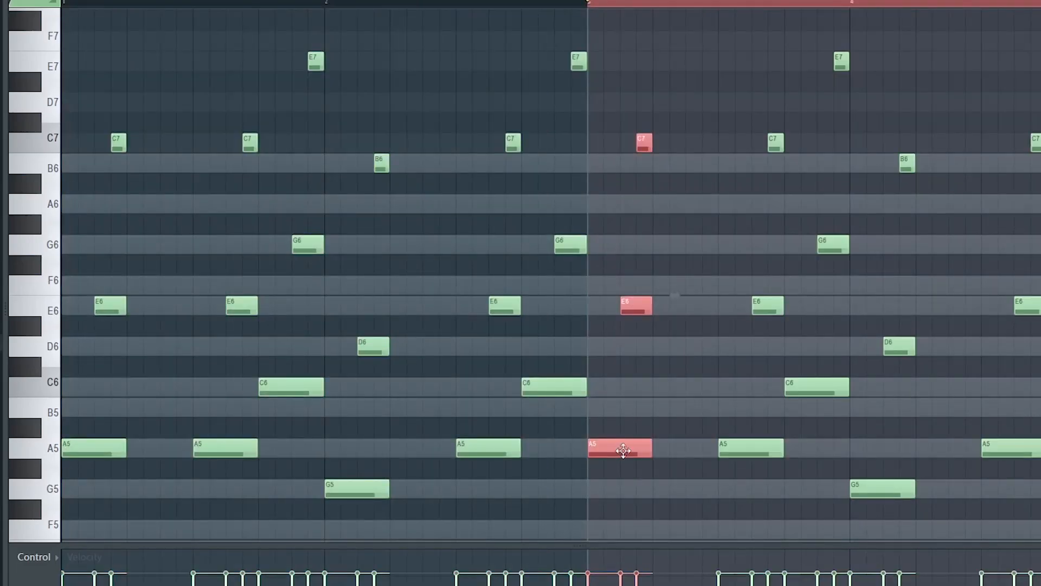
Change bar 3's opening chord to F5, C6 and A6, and lower the final chord of bar 4 to start on G5.
left_click_drag(623, 450, 621, 537)
left_click(645, 140)
left_click_drag(1036, 23, 988, 353)
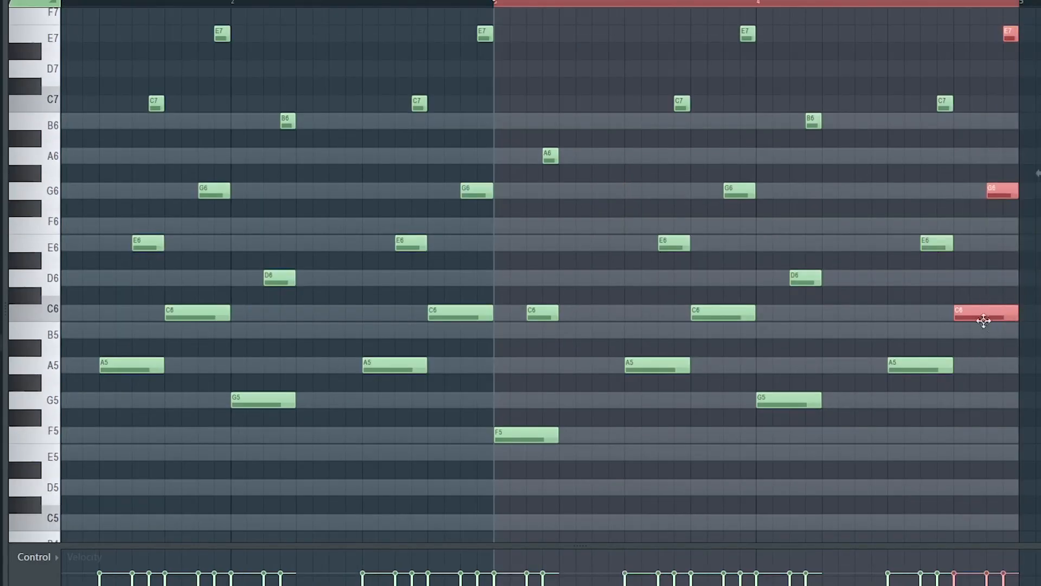
left_click_drag(983, 318, 982, 412)
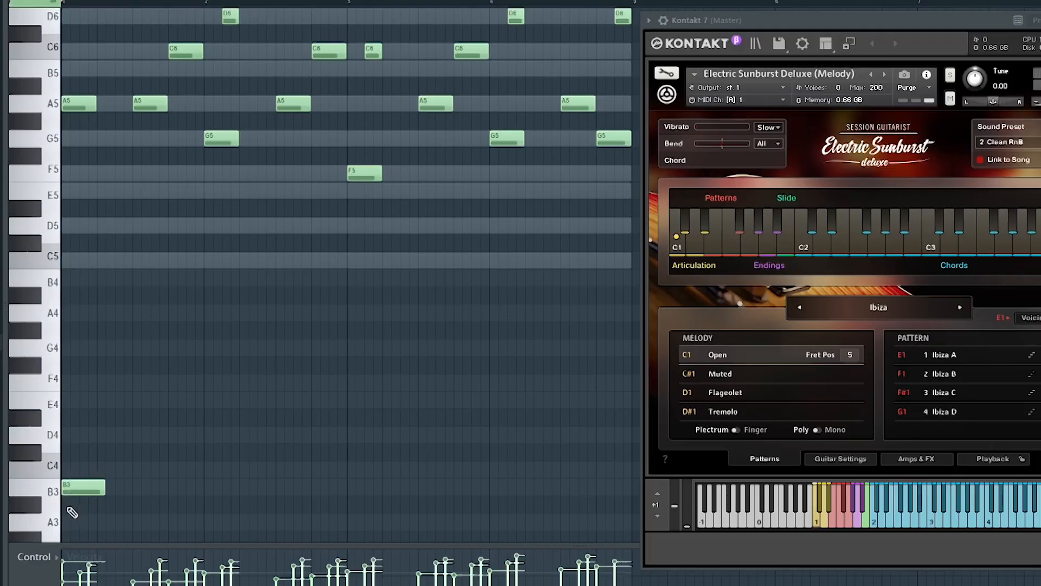
Add Kontakt keyswitch notes on B3 and G#3 beneath the melody and play the pattern back.
left_click(54, 507)
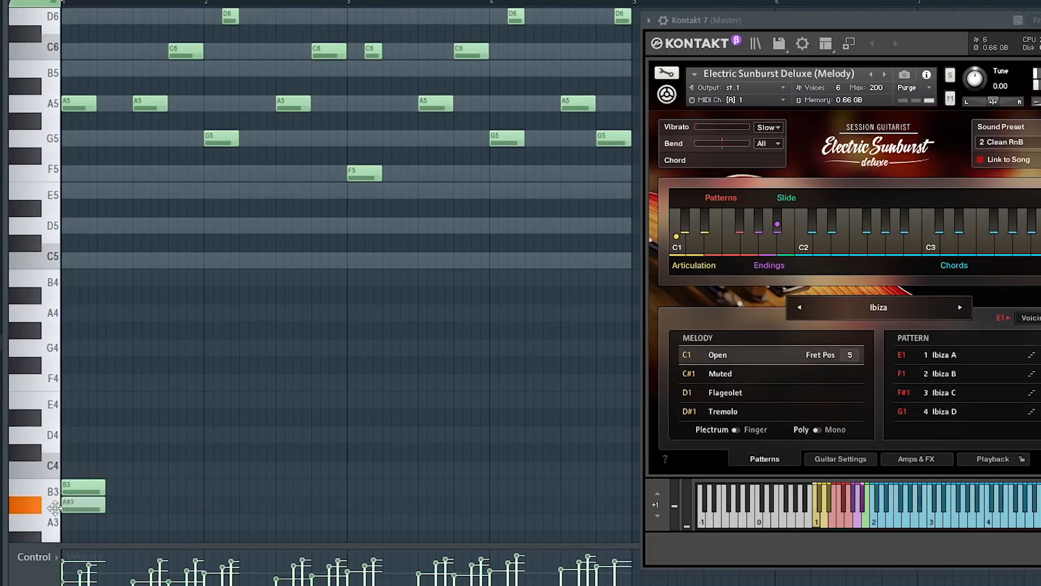
left_click(36, 522)
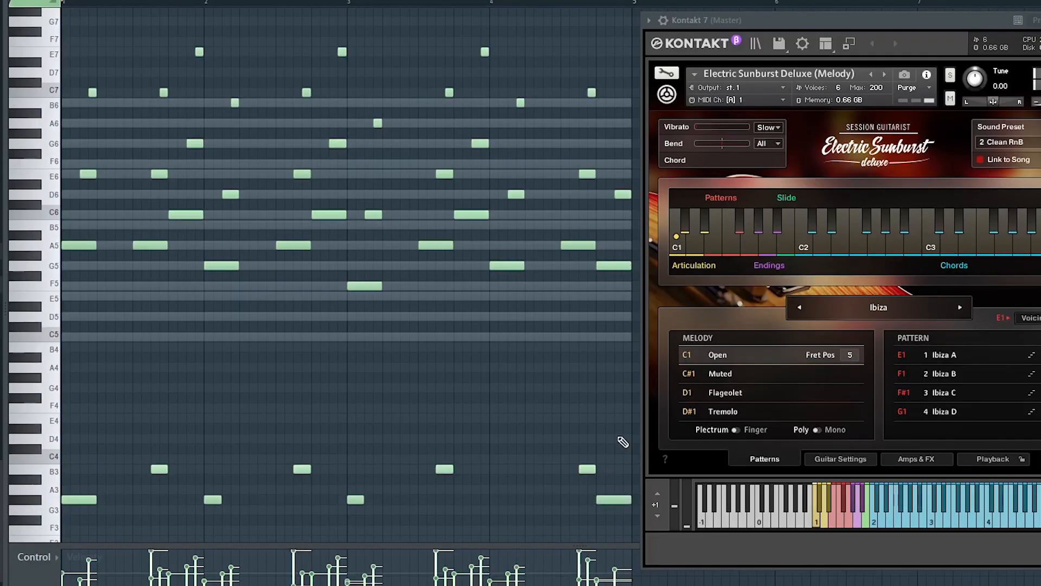
key("space")
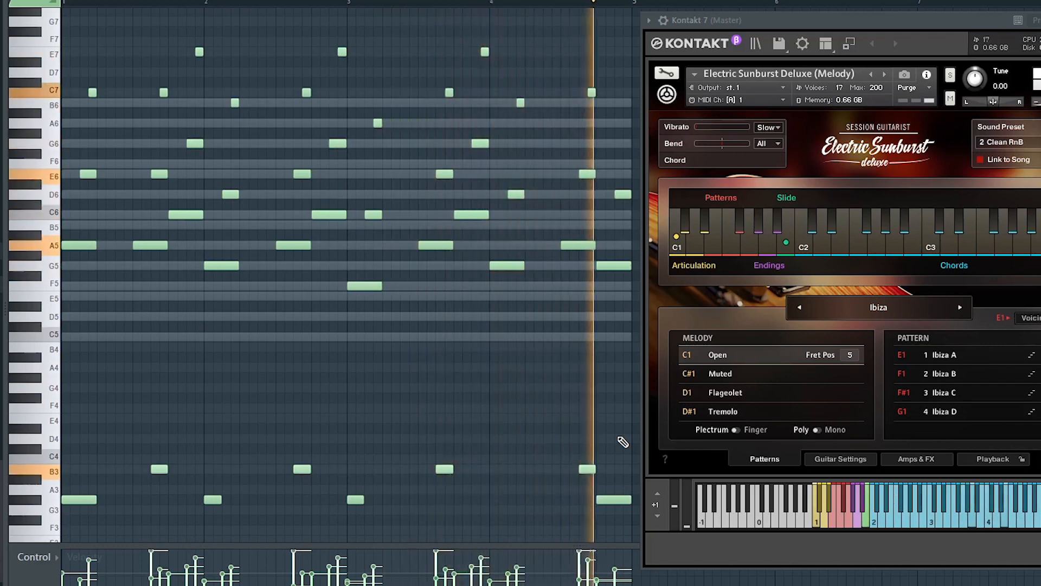
key("space")
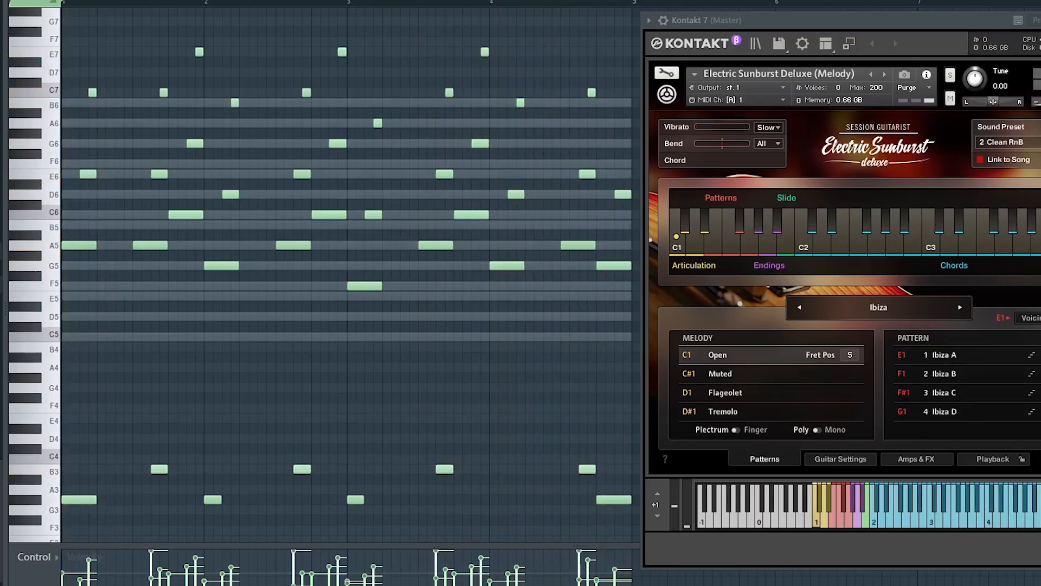
Close the instrument and piano roll windows and return to the playlist.
key("Escape")
key("F5")
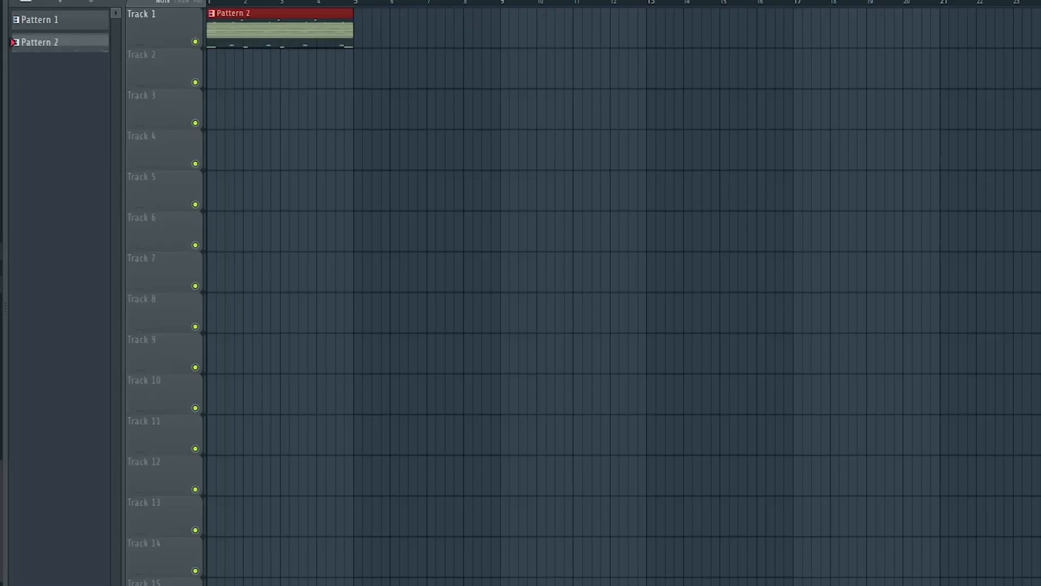
Copy the guitar melody to the second Kontakt channel one octave lower with its B3 and G#3 keyswitches, and play it back.
key("F6")
right_click(298, 335)
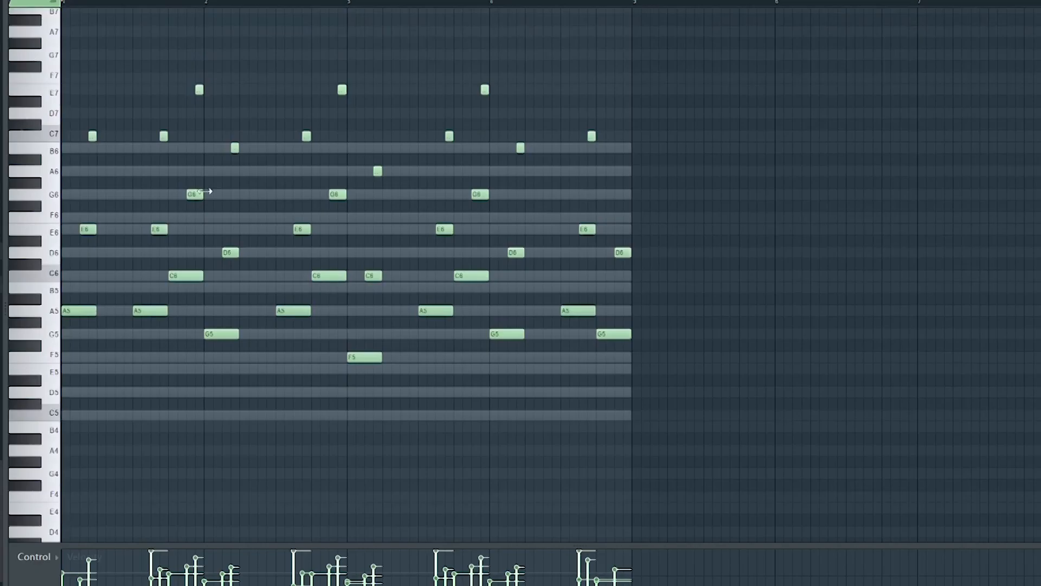
left_click_drag(49, 66, 54, 383)
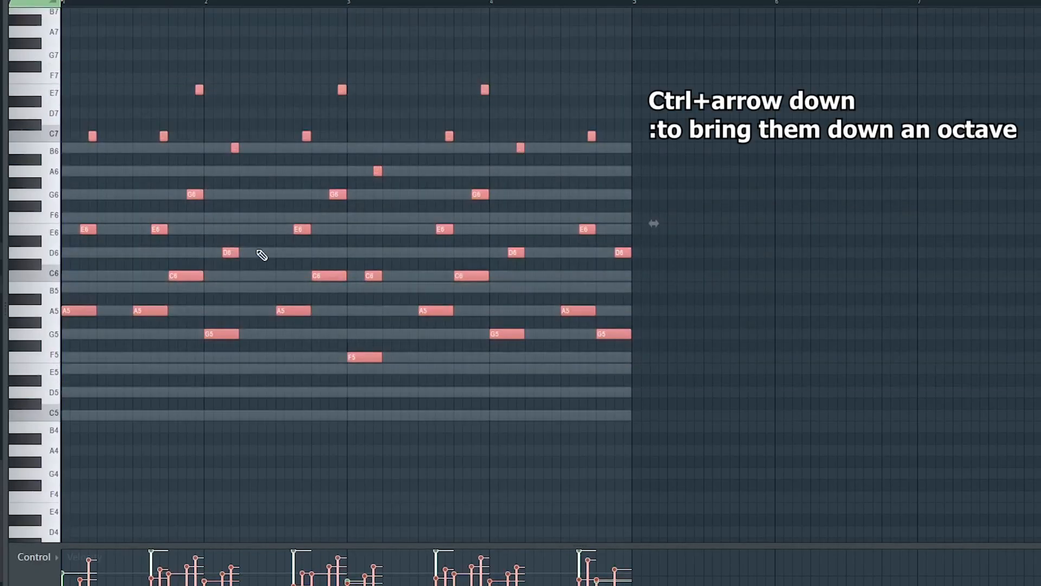
key("ctrl+Down")
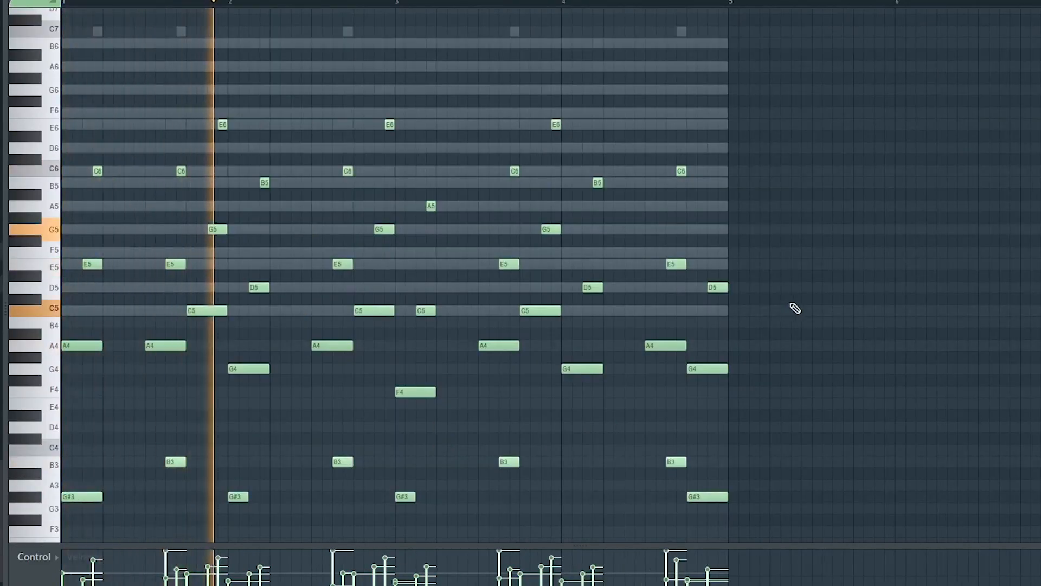
key("space")
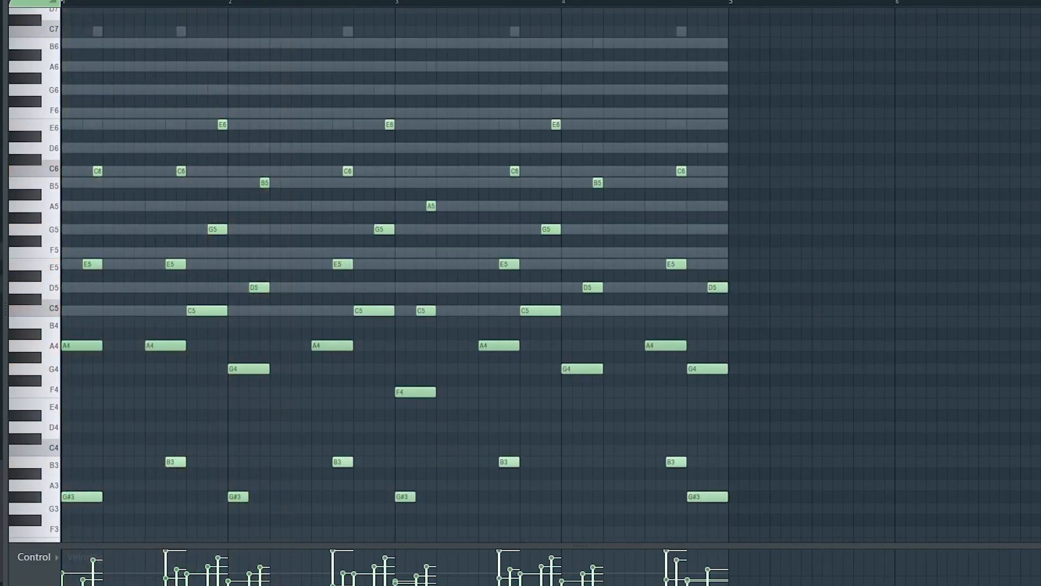
key("F5")
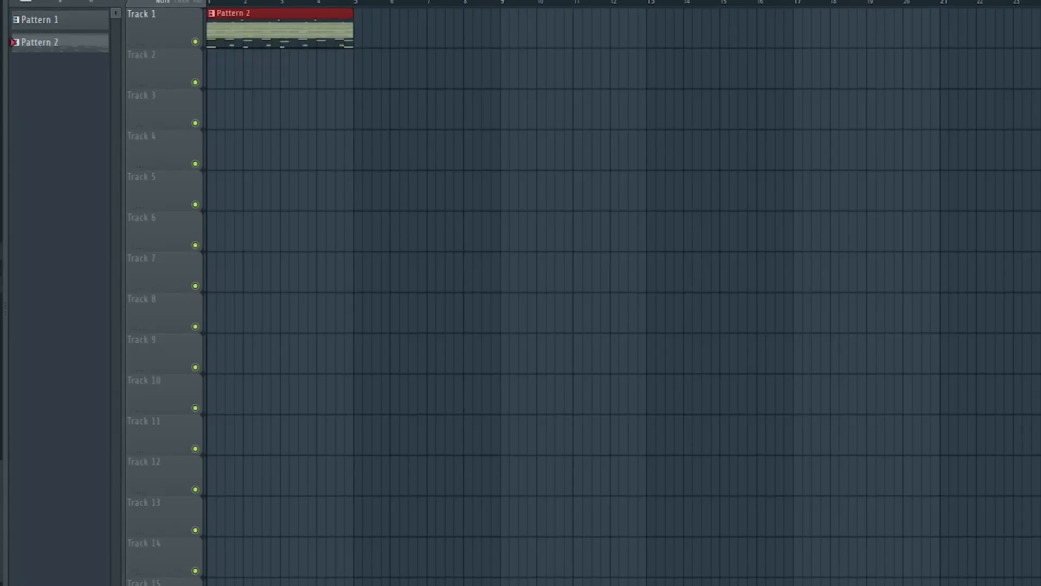
Pan mixer track Kontakt 7 slightly left and Kontakt 7 #2 slightly right, and lower Kontakt 7 #2's volume during playback.
left_click_drag(513, 212, 512, 150)
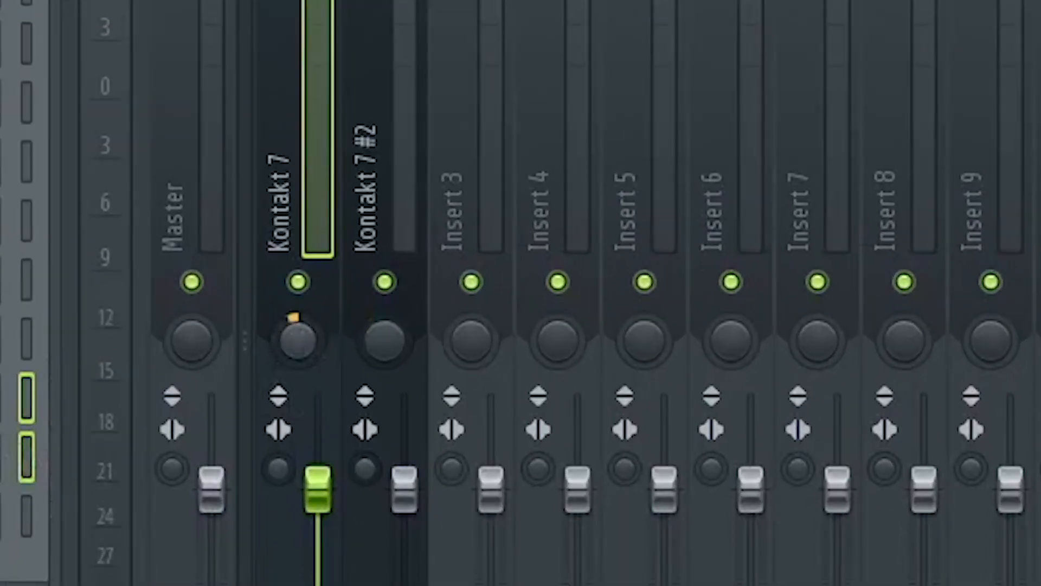
left_click_drag(379, 341, 380, 328)
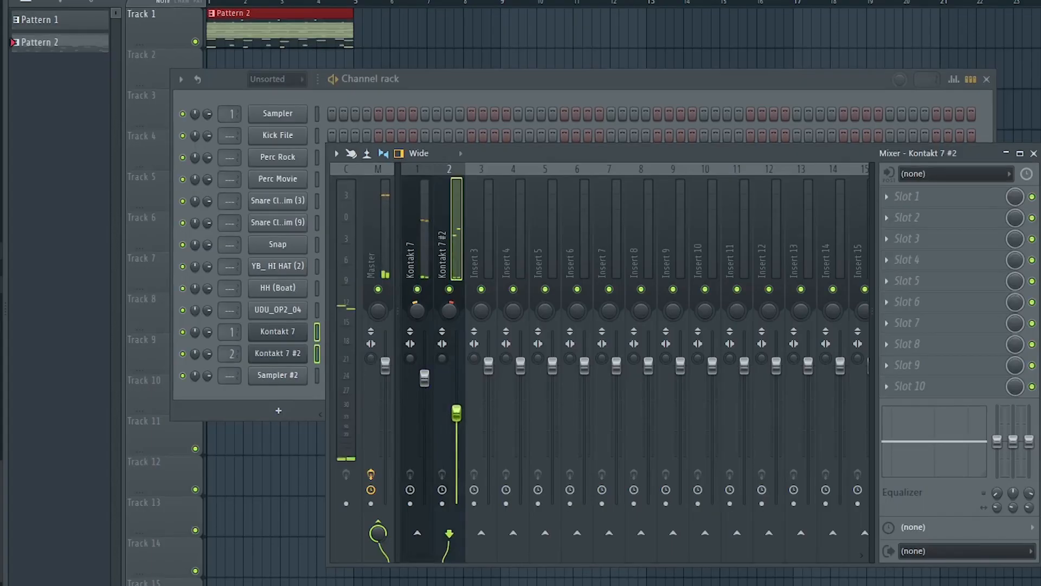
left_click_drag(459, 423, 459, 436)
key("space")
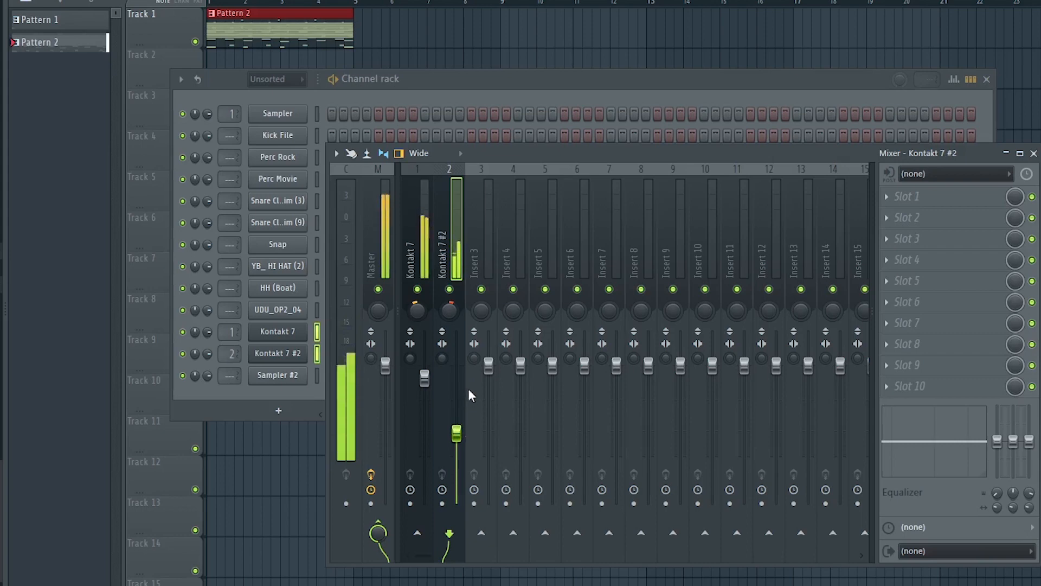
left_click_drag(463, 442, 463, 454)
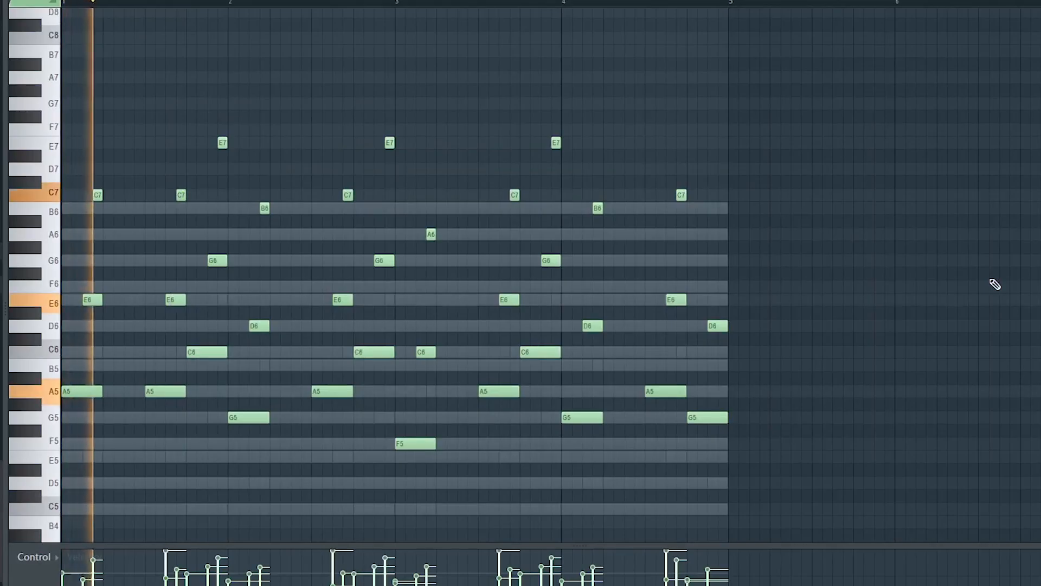
Play back the layered guitar melody from the piano roll.
key("shift+Down")
key("space")
key("space")
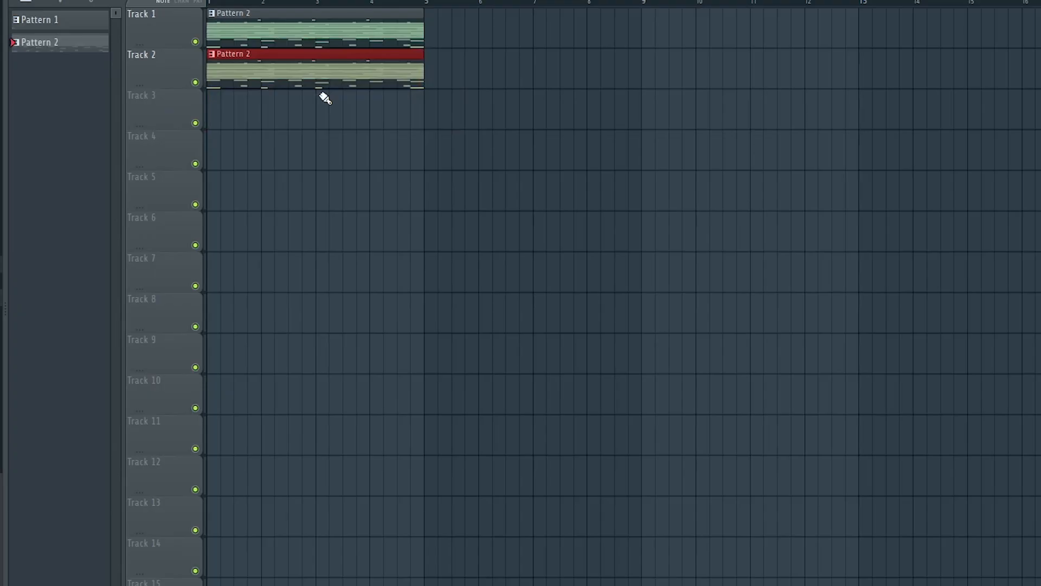
Consolidate the Pattern 2 copy on Track 2 to audio and reverse the rendered clip.
key("ctrl+alt+c")
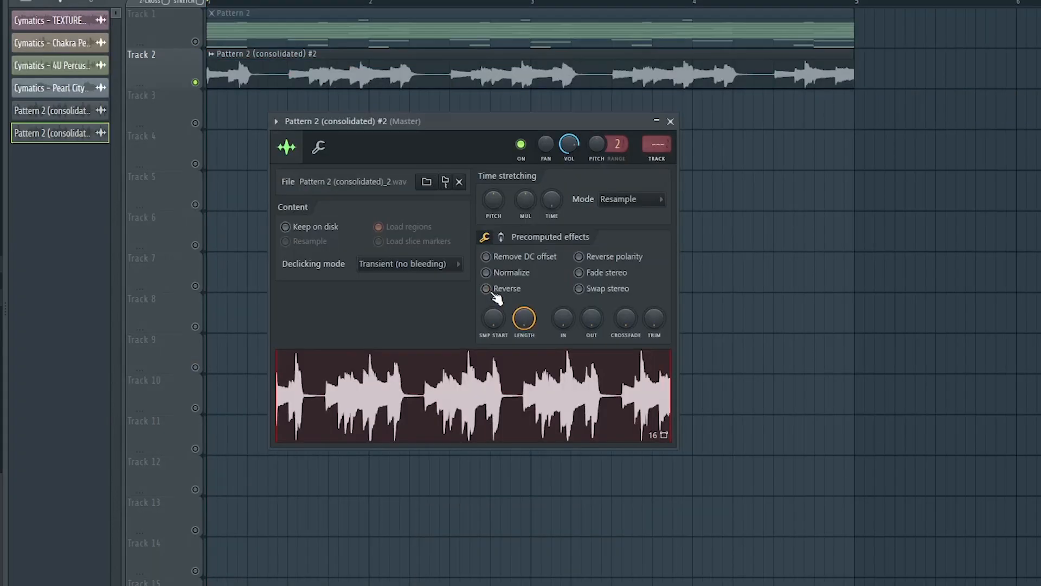
left_click(487, 289)
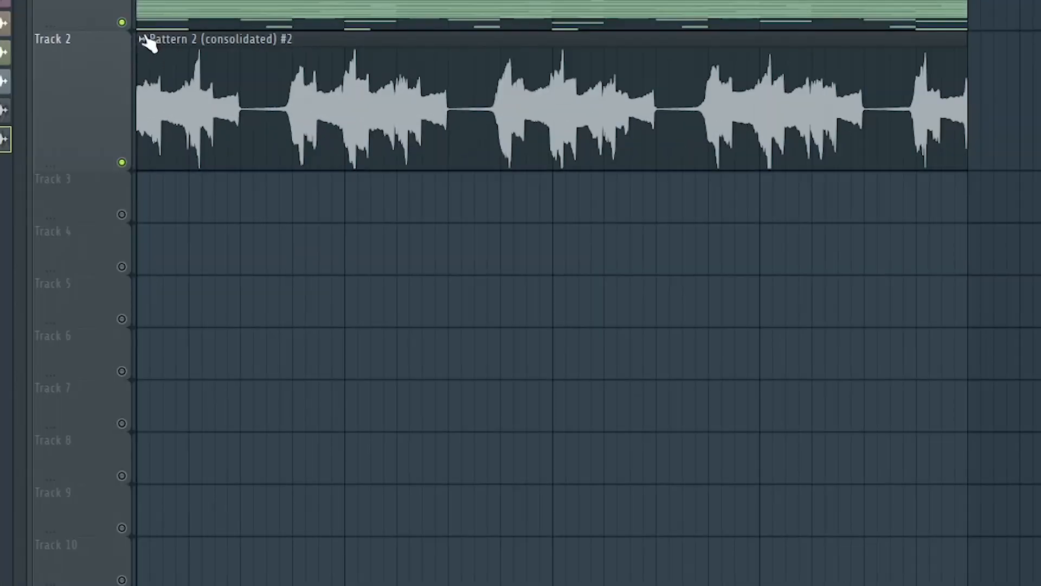
Chop the reversed audio clip on Track 2 in beats.
left_click(211, 53)
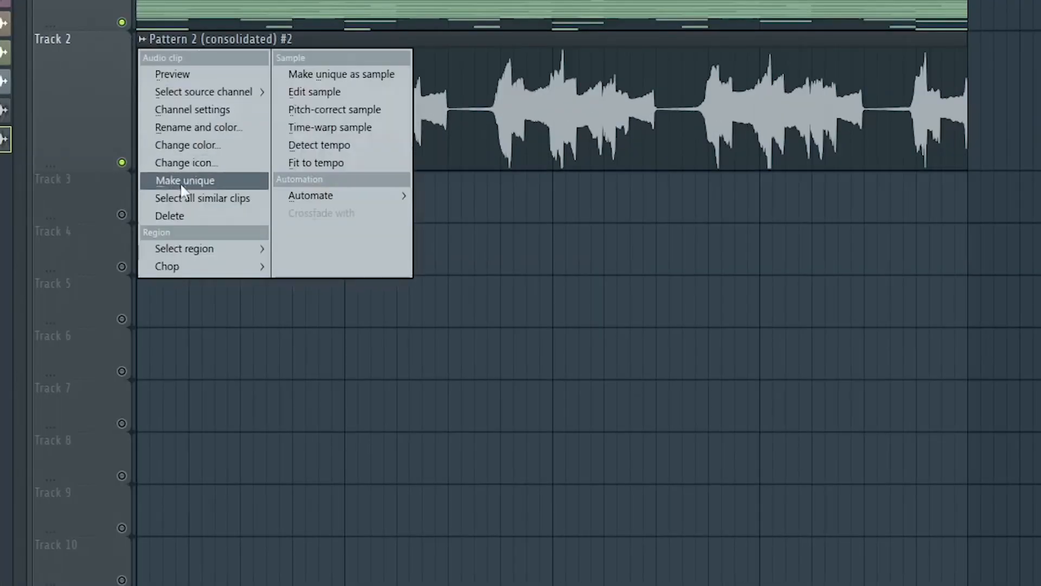
mouse_move(188, 265)
mouse_move(325, 374)
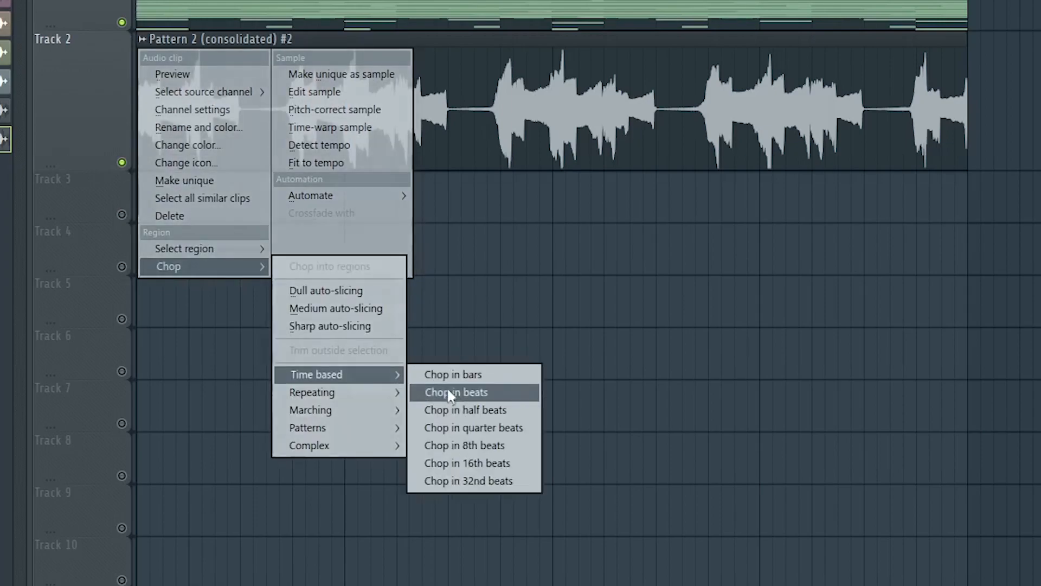
left_click(454, 390)
Audition the Track 2 slices and mute the first, third, fourth and fifth, keeping the swell slice between them.
left_click_drag(835, 103, 228, 206)
left_click_drag(794, 106, 269, 207)
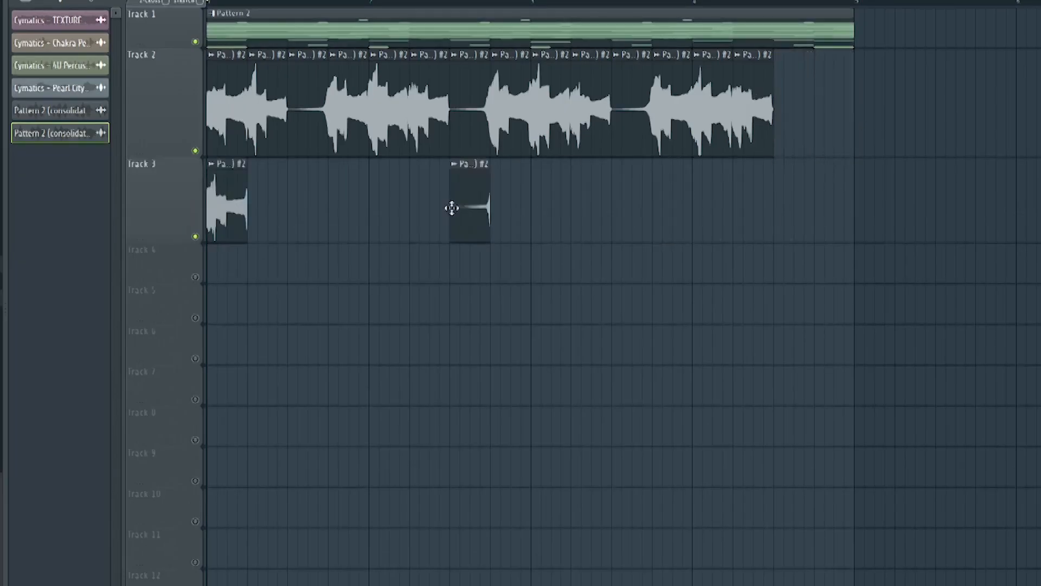
left_click_drag(754, 118, 309, 206)
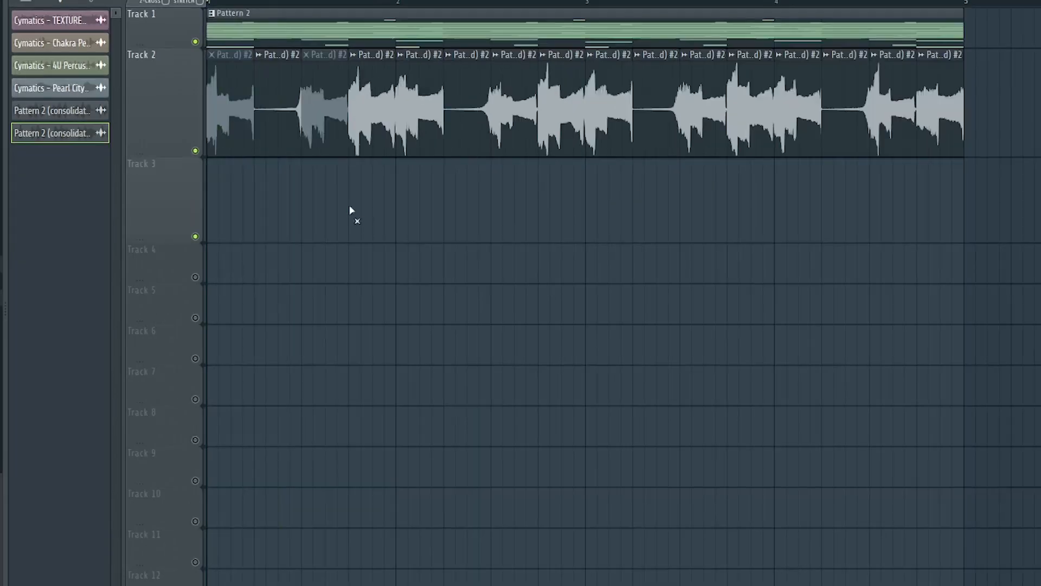
key("space")
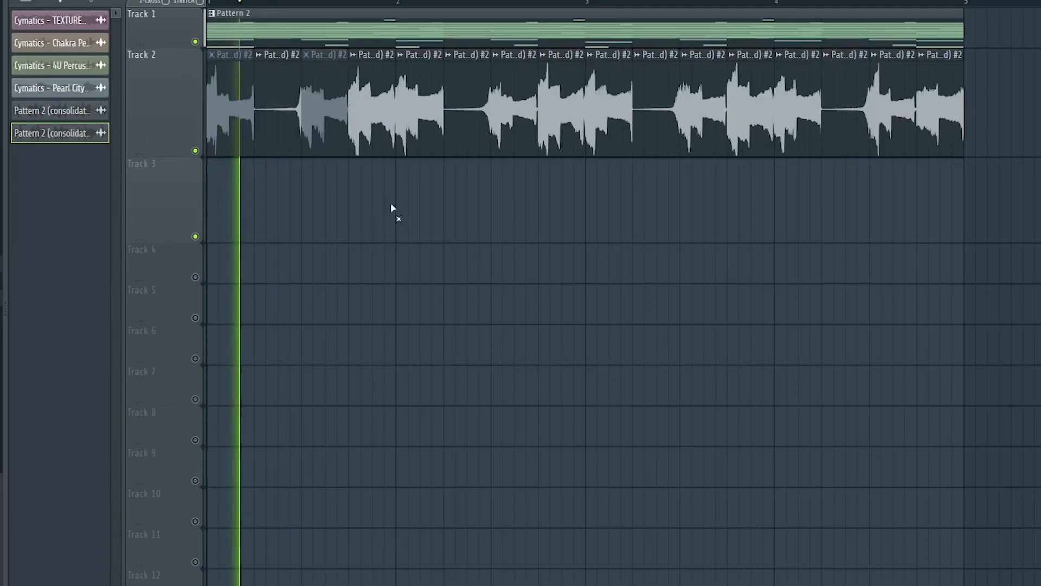
key("space")
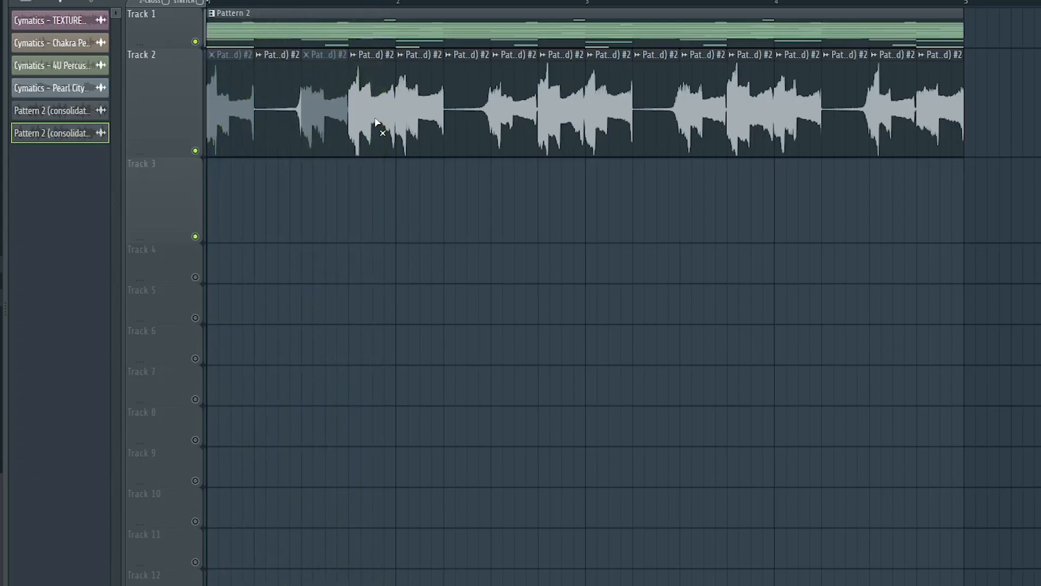
key("space")
left_click(440, 138)
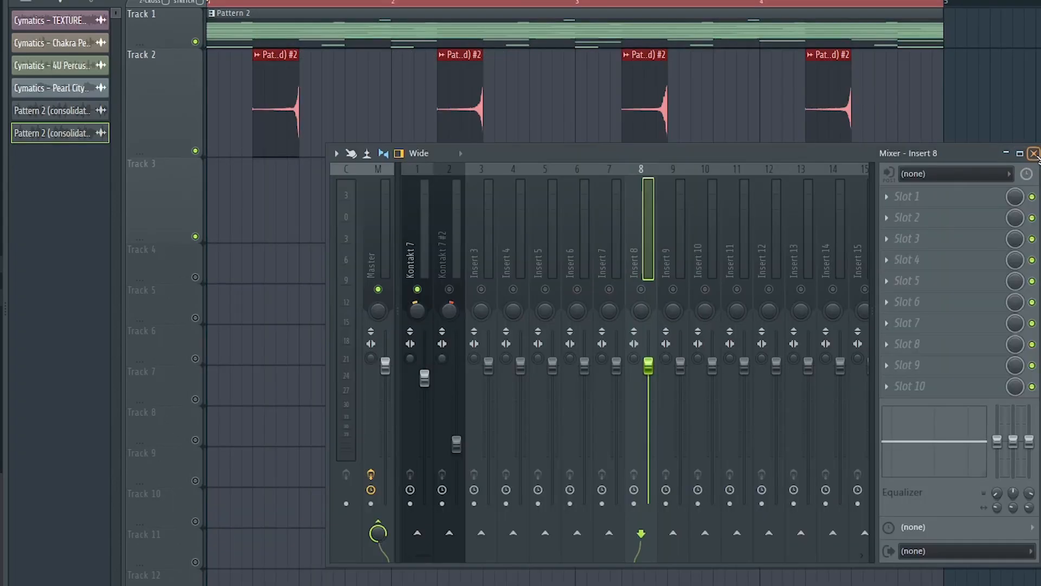
left_click(1034, 154)
Fit the Cymatics TEXTURE Underlined clip on Track 3 to four bars in Stretch mode and shift its pitch by +200 cents.
key("space")
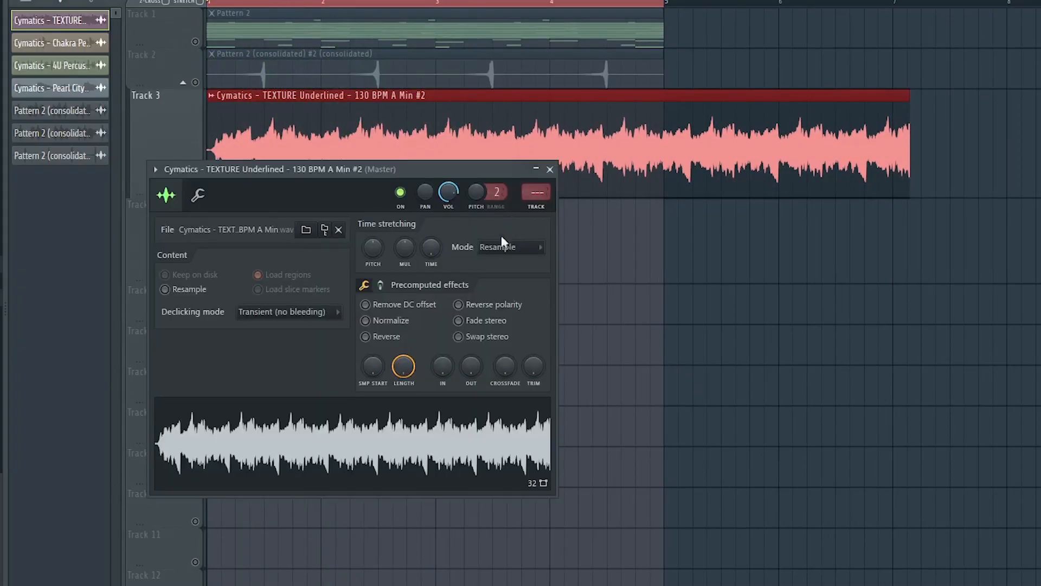
left_click(509, 248)
left_click(509, 288)
left_click_drag(458, 172, 489, 232)
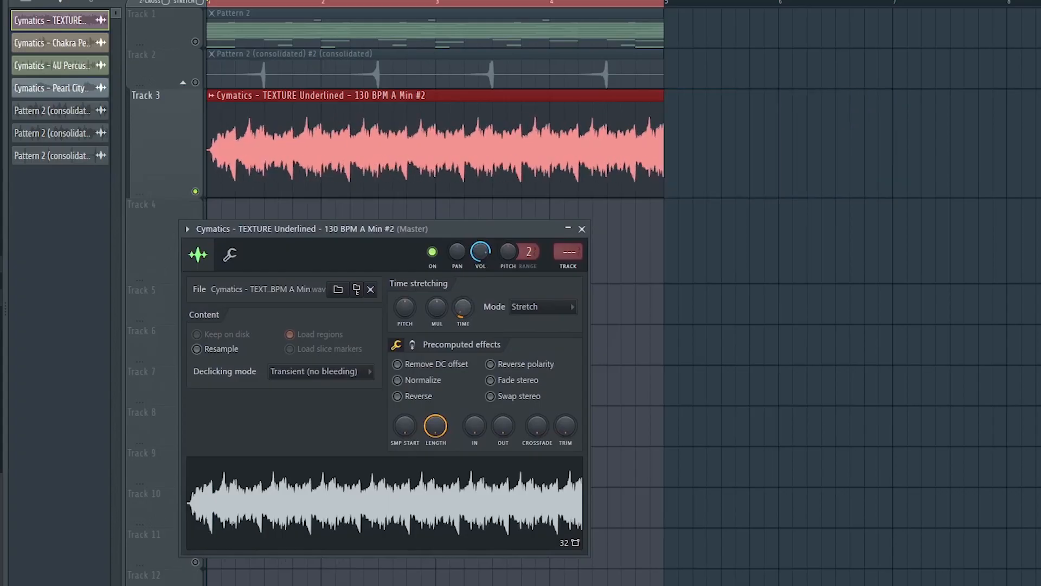
left_click(230, 255)
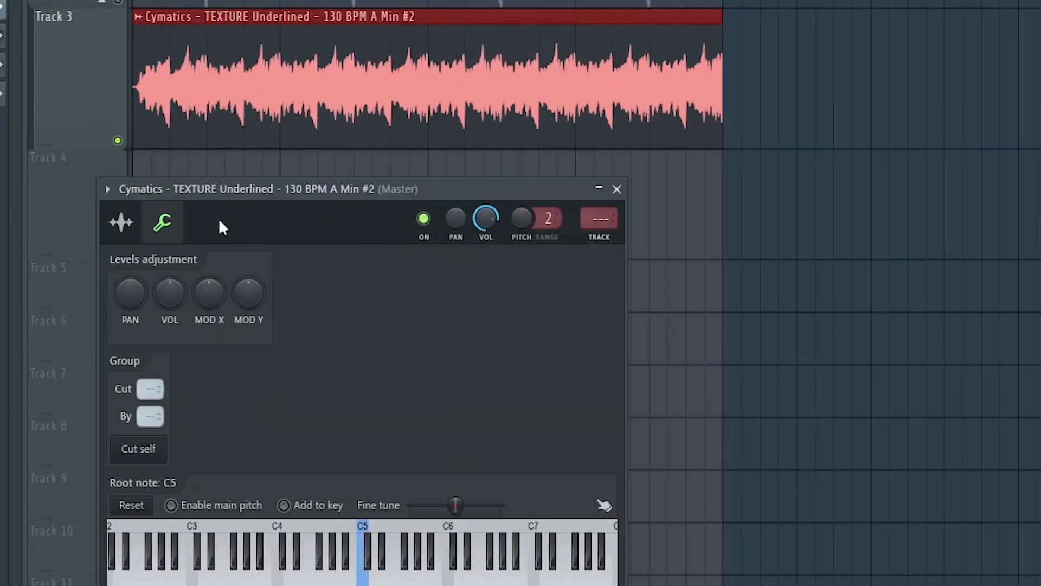
left_click(123, 224)
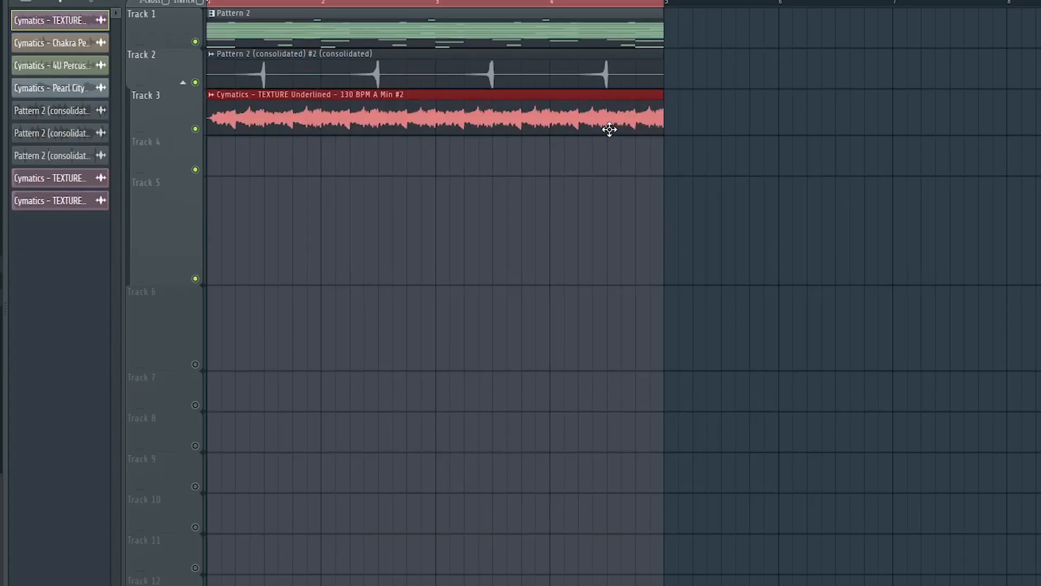
Consolidate the texture clip and lower the rendered clip's pitch in Resample mode.
key("ctrl+r")
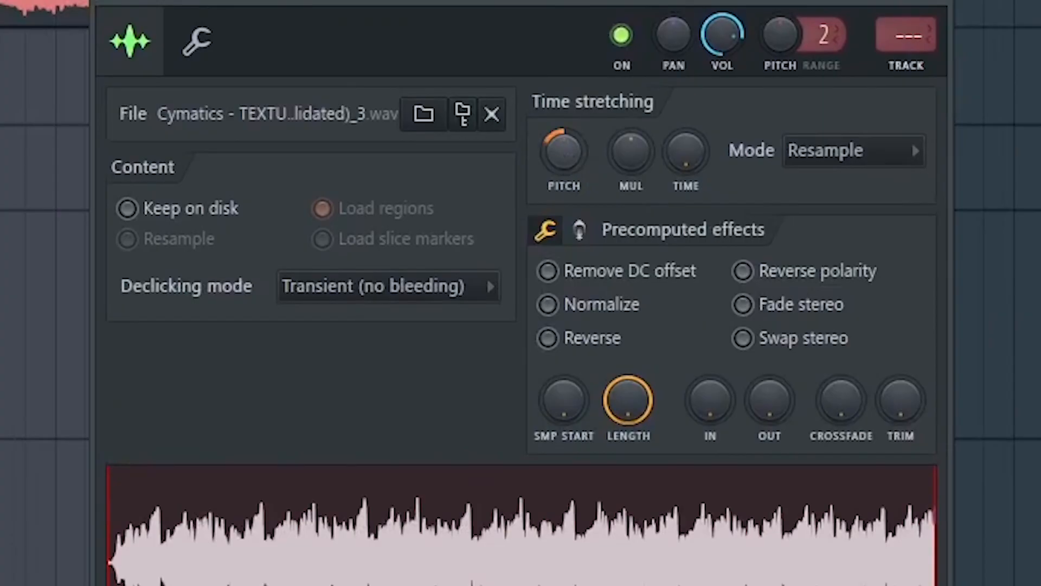
scroll(912, 141, "down", 1)
left_click(948, 12)
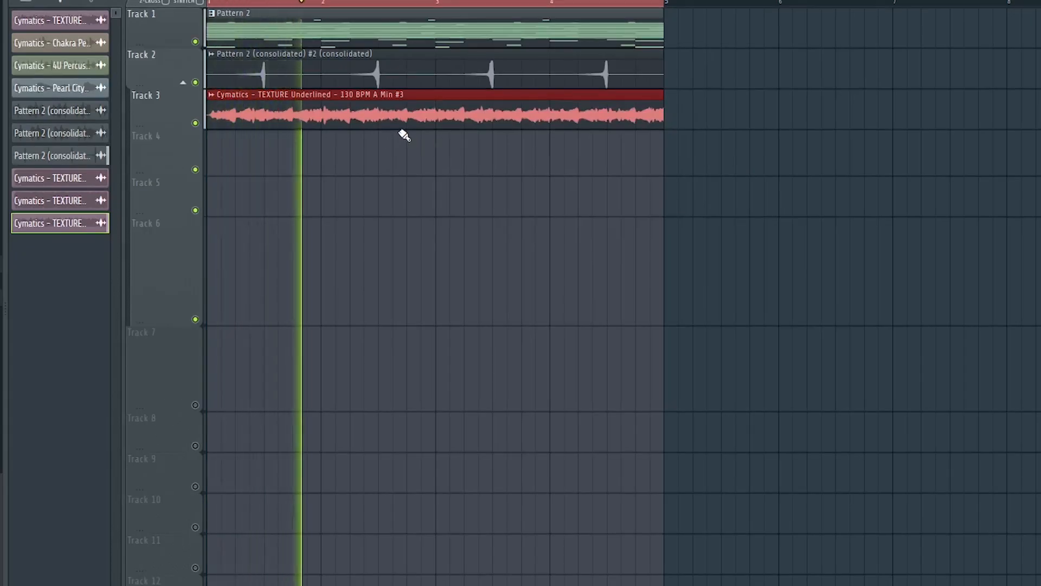
Add the Chakra Percussion Loop on Track 4 and the 4U Percussion Loop on Track 5, fitted to four bars, and play.
key("space")
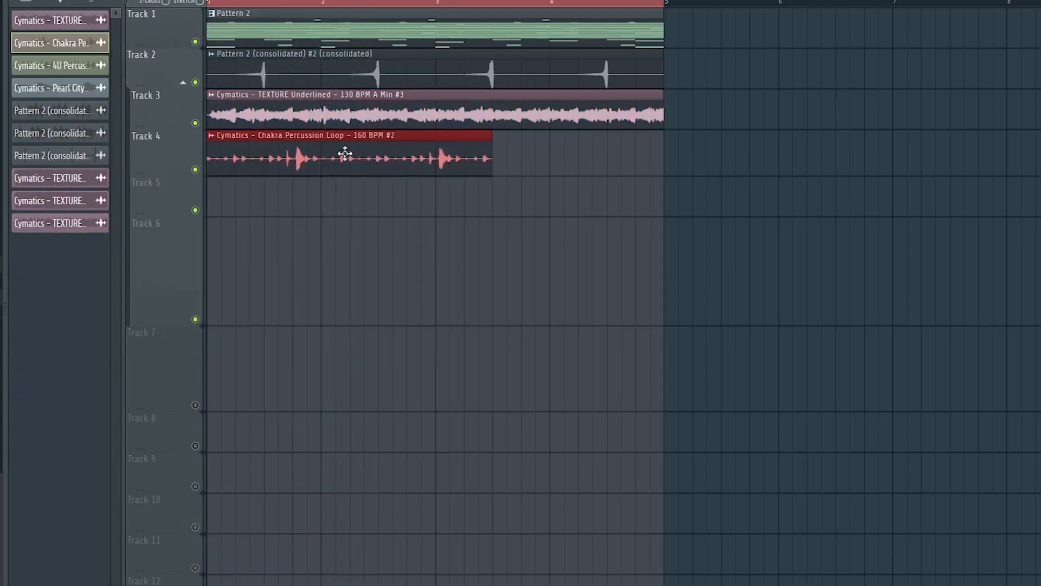
double_click(273, 168)
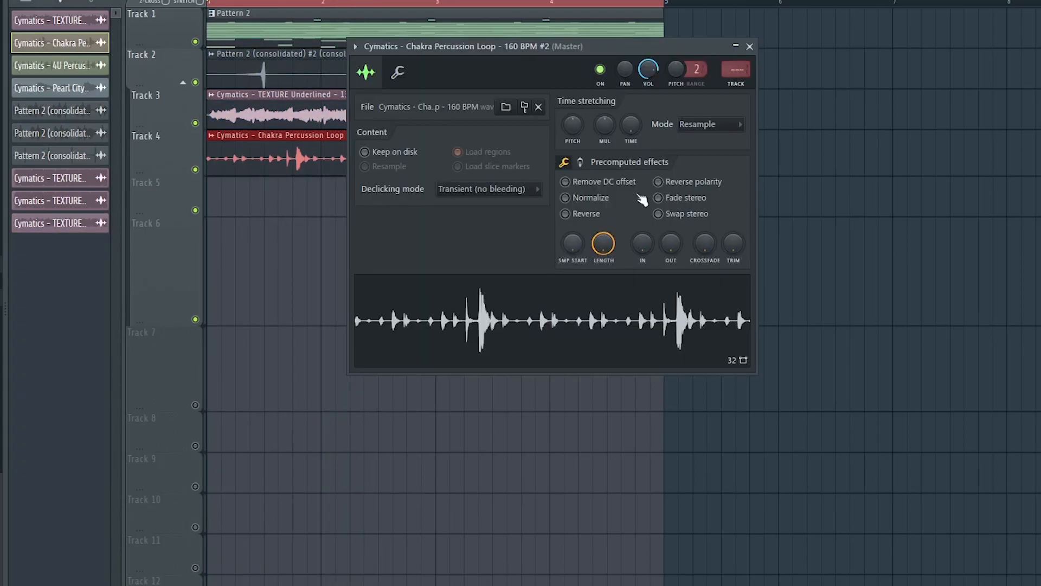
left_click(750, 46)
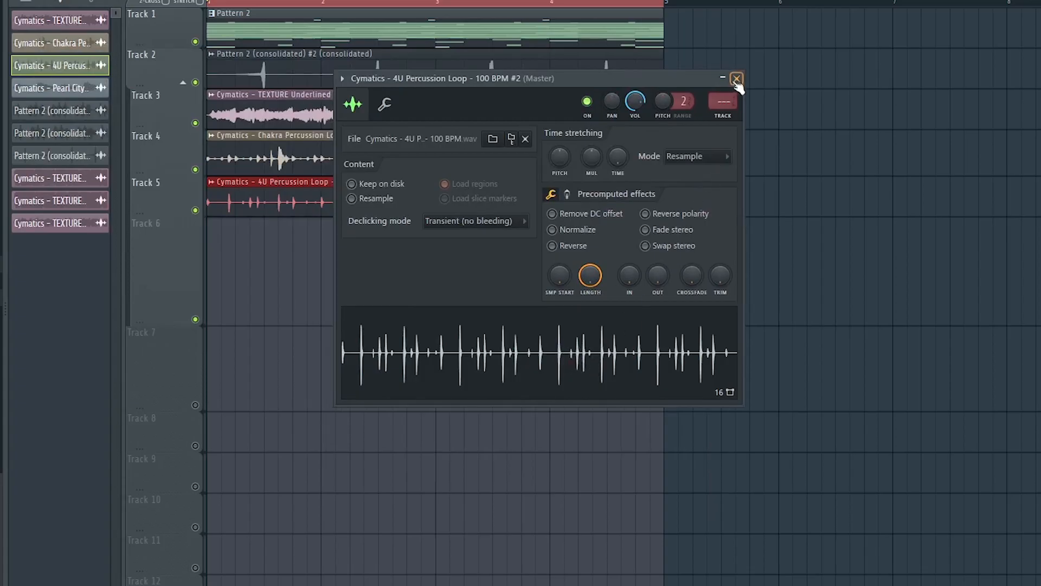
key("space")
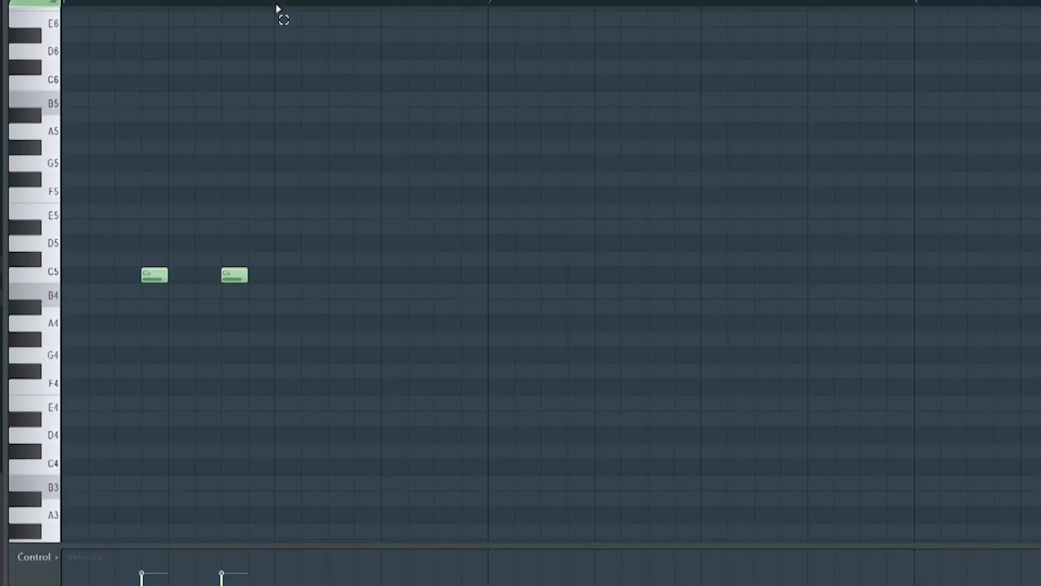
Duplicate the snare channel's C5 hits in the piano roll and select the four-bar range.
key("ctrl+b")
key("ctrl+b")
key("ctrl+b")
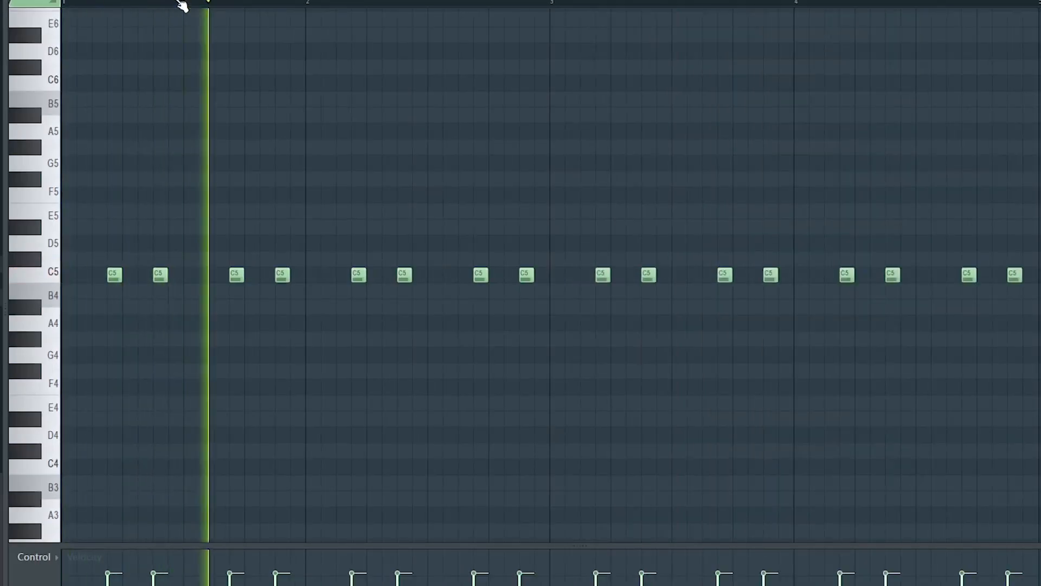
scroll(181, 4, "down", 2)
scroll(181, 4, "down", 1)
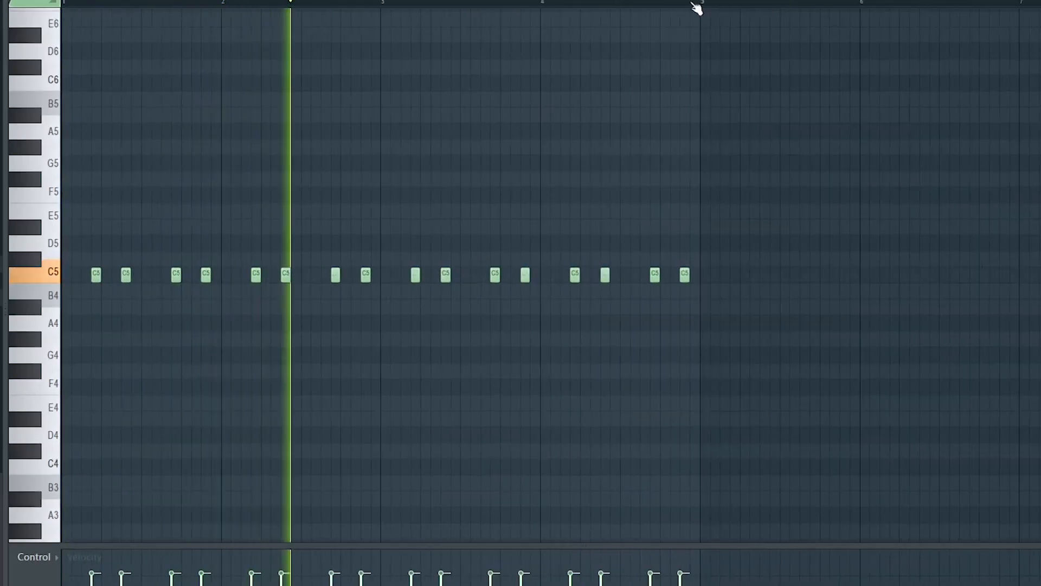
left_click_drag(708, 7, 63, 87)
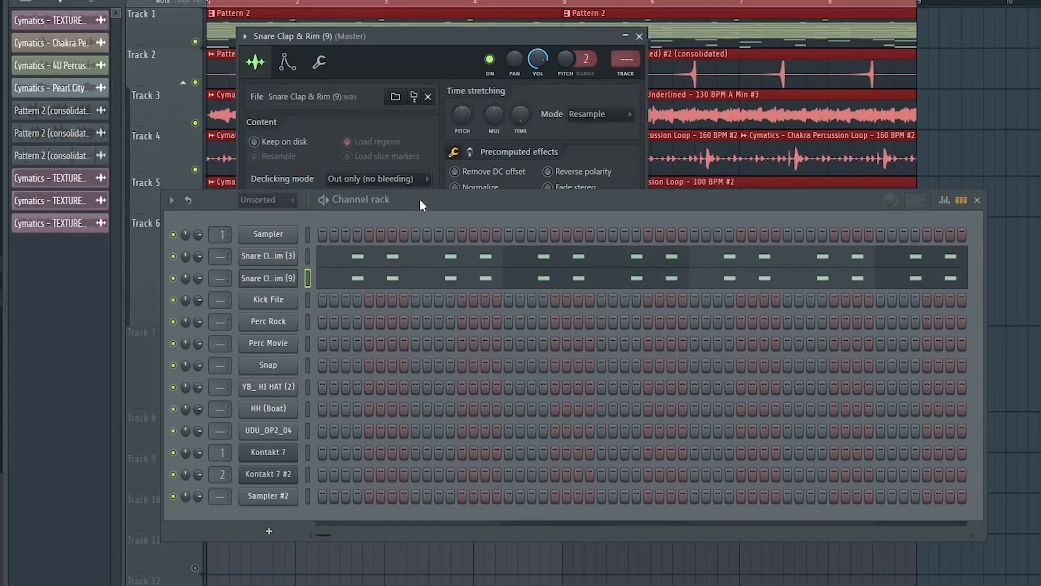
Open the Snare Clap & Rim (9) channel's miscellaneous settings and raise its time Shift slightly.
left_click_drag(419, 198, 402, 429)
left_click(319, 61)
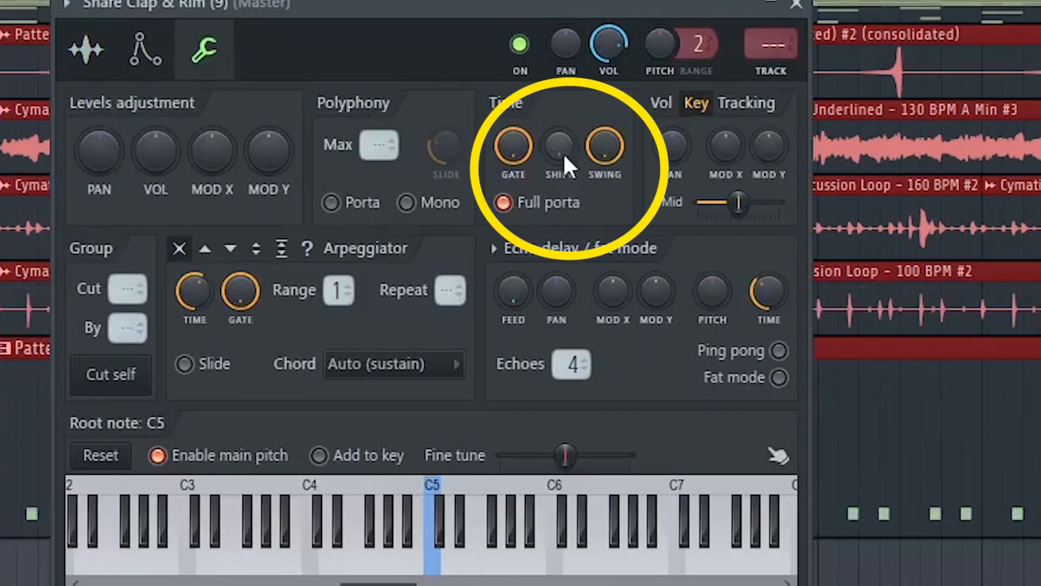
left_click_drag(563, 152, 563, 147)
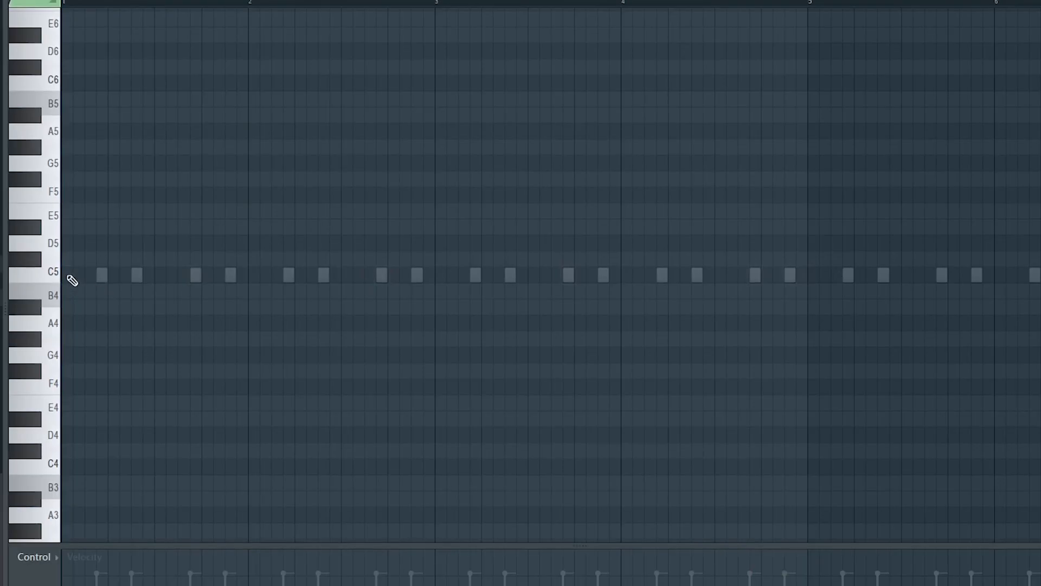
Play the loop and enter a syncopated row of C5 hits across bars 1–4, beginning each bar on its first beat.
key("space")
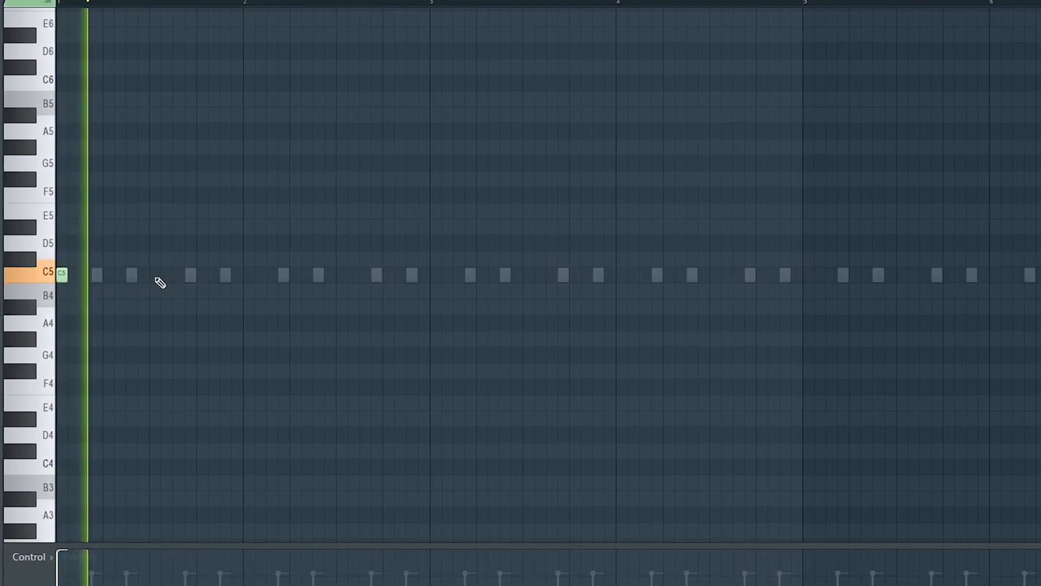
left_click(159, 278)
left_click(196, 278)
left_click(242, 277)
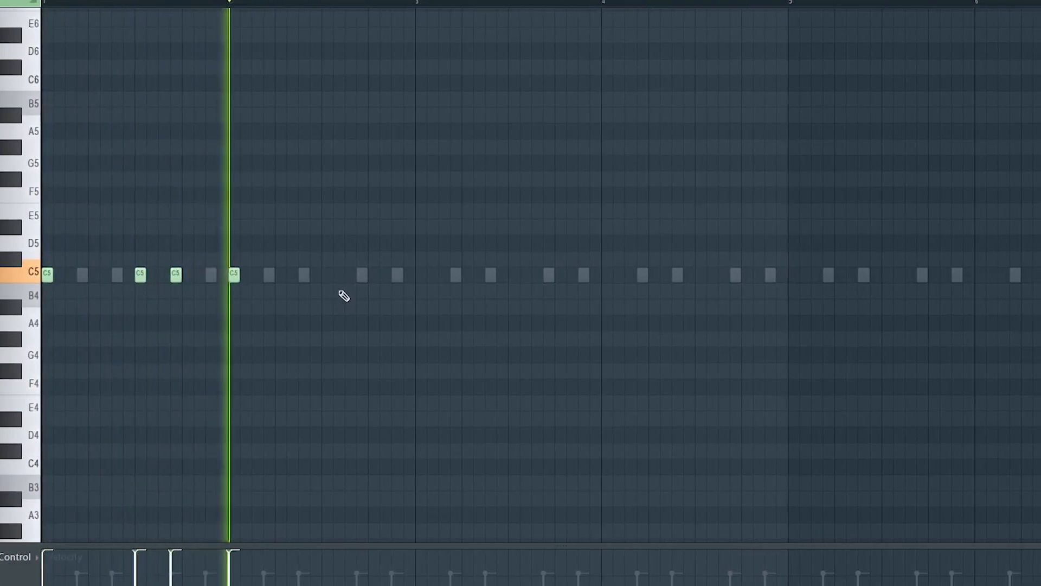
left_click(334, 277)
left_click(320, 276)
left_click(355, 275)
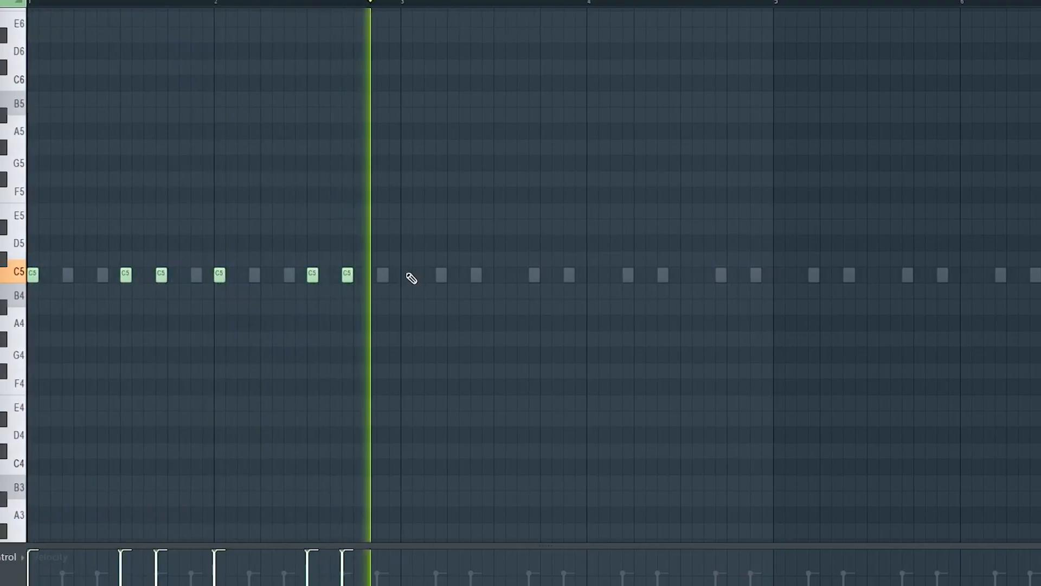
left_click(413, 275)
left_click(527, 276)
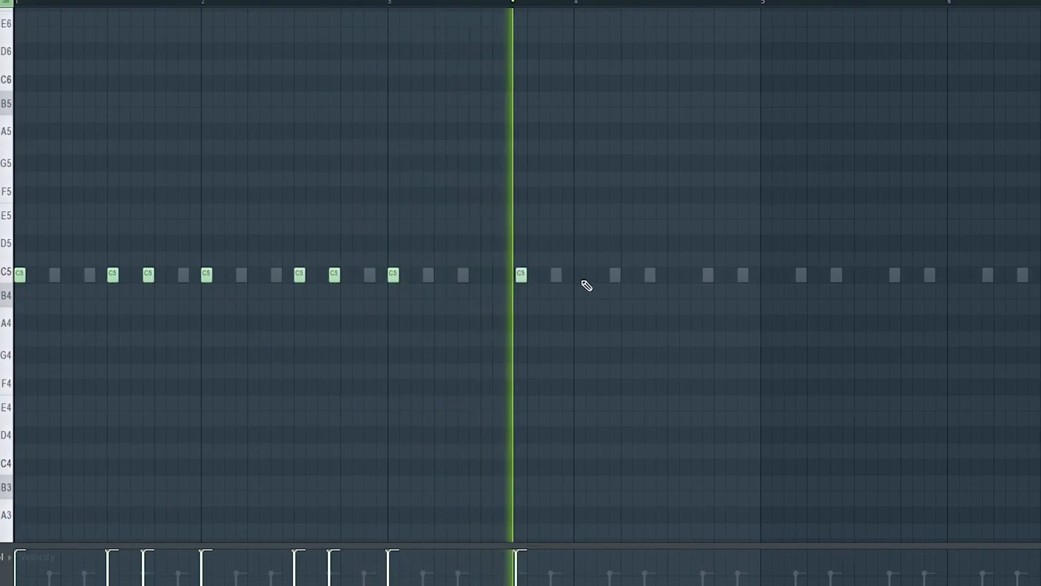
left_click(585, 277)
left_click(708, 275)
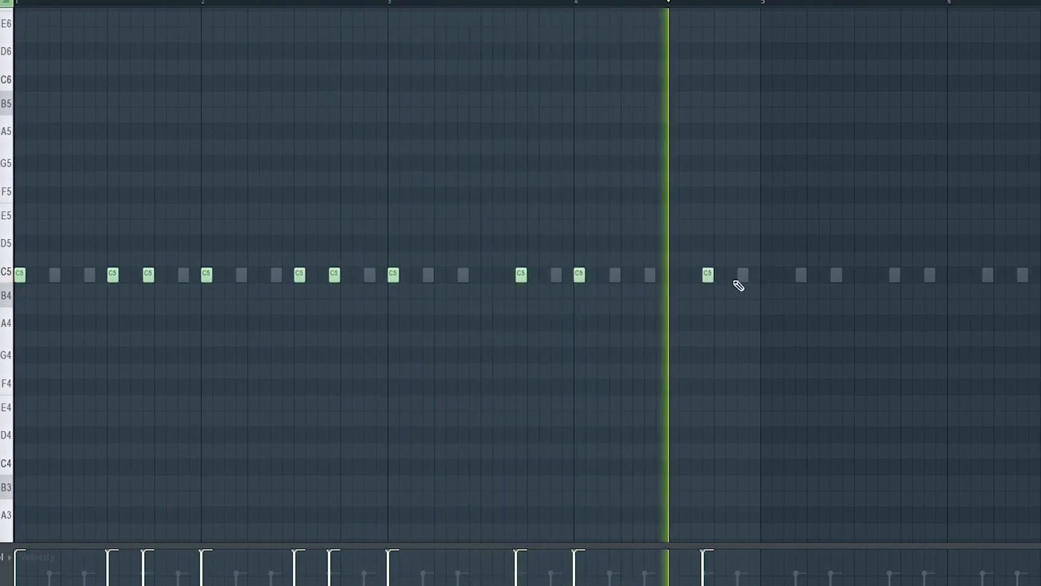
left_click(742, 274)
left_click(766, 275)
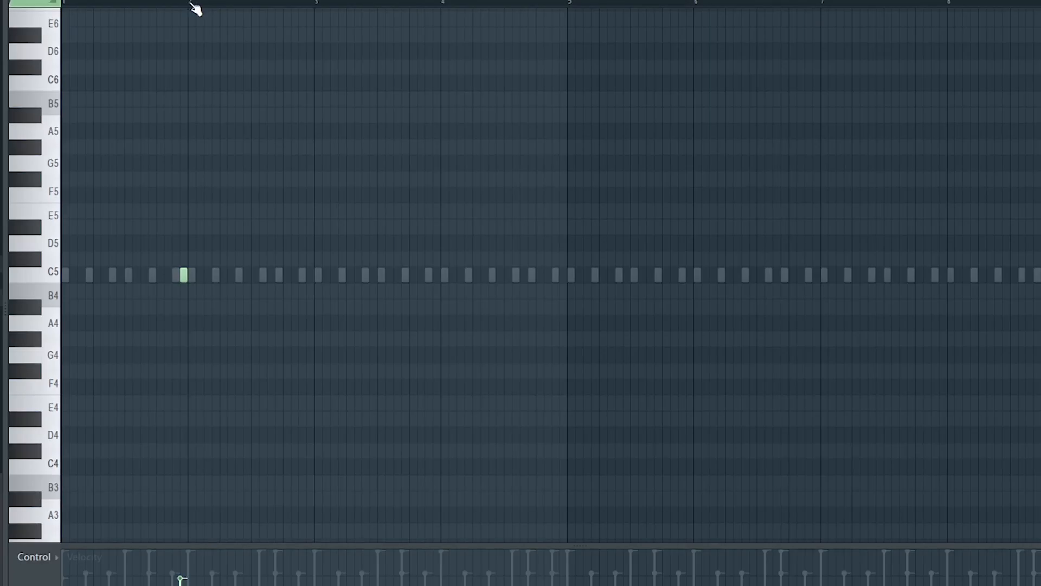
Select bar 1 with its single C5 hit near the bar's end and duplicate it through bar 8 while playing.
key("space")
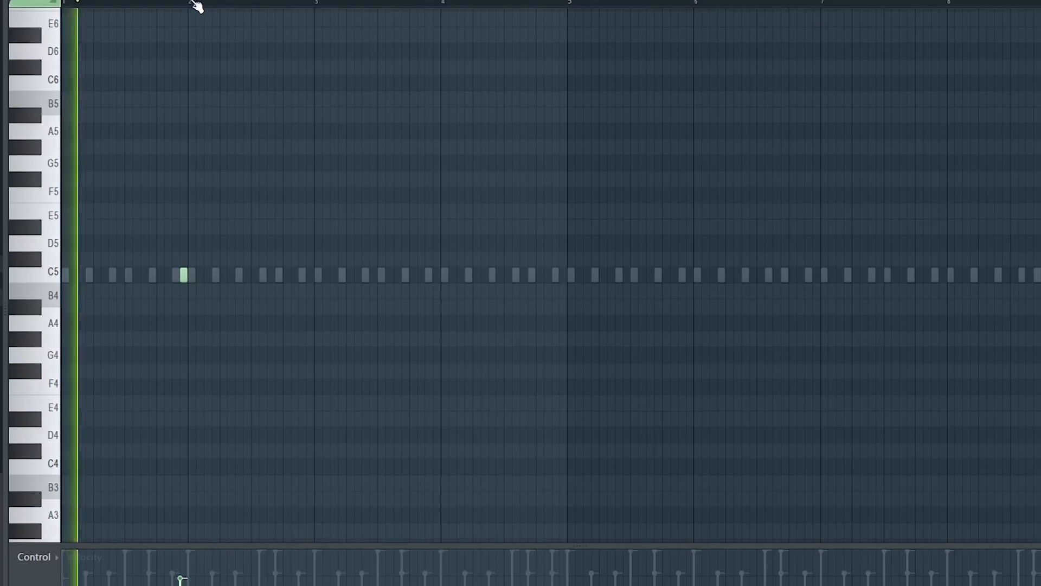
left_click_drag(191, 3, 64, 3)
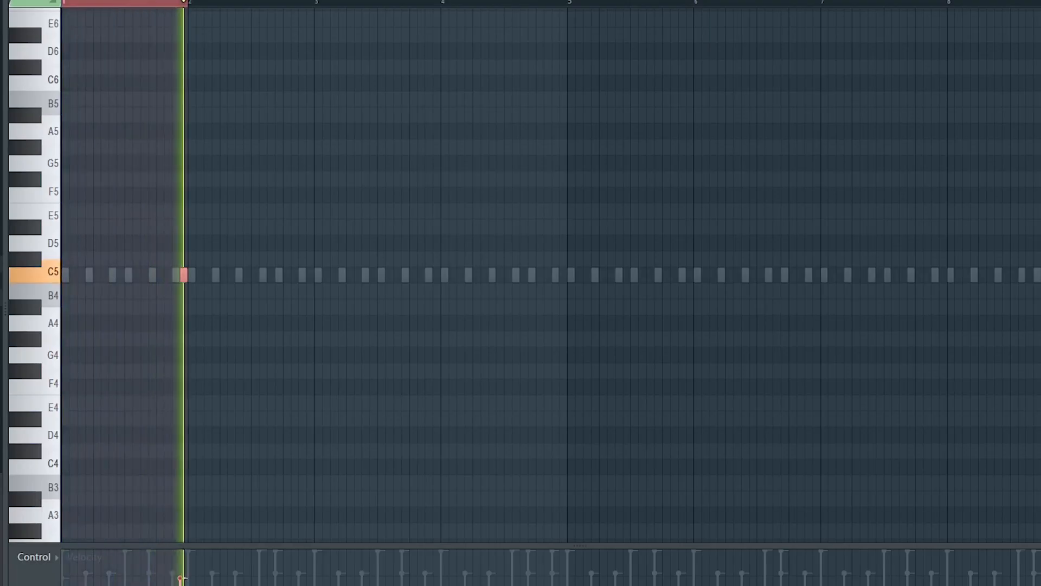
key("ctrl+b")
key("ctrl+b")
key("ctrl+b")
key("ctrl+b")
key("ctrl+b")
key("ctrl+b")
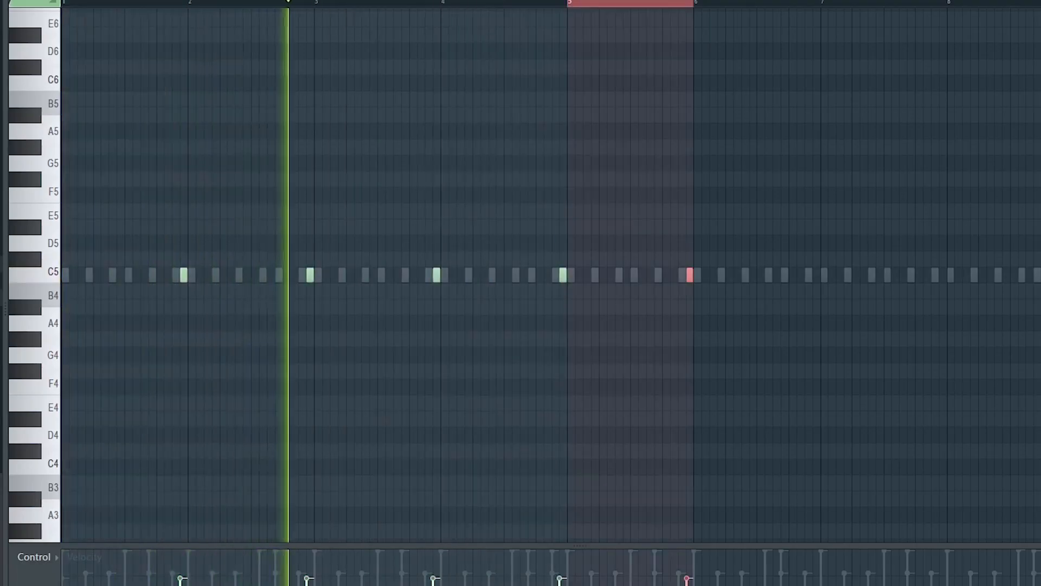
key("ctrl+b")
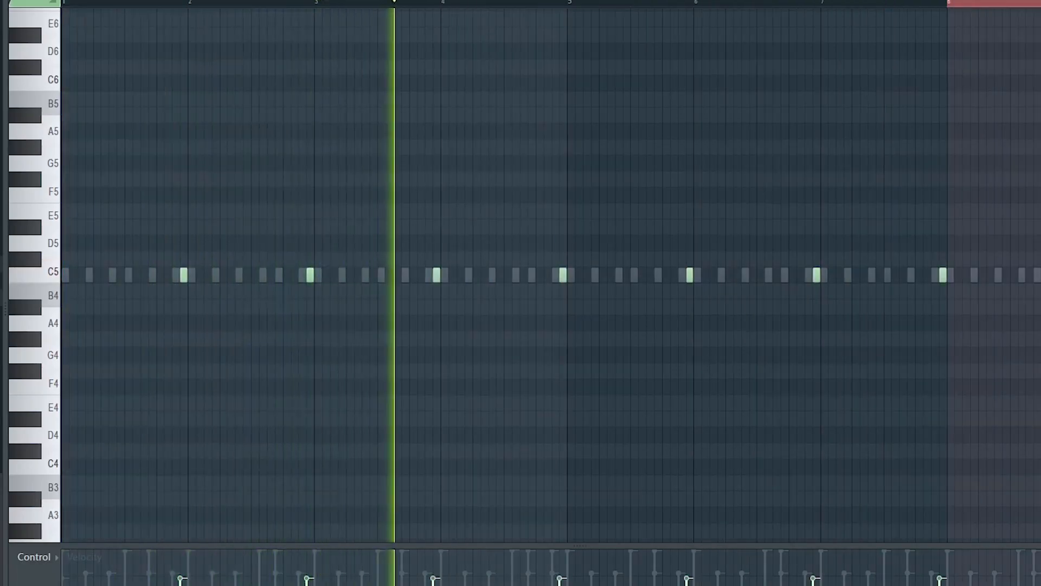
left_click(66, 3)
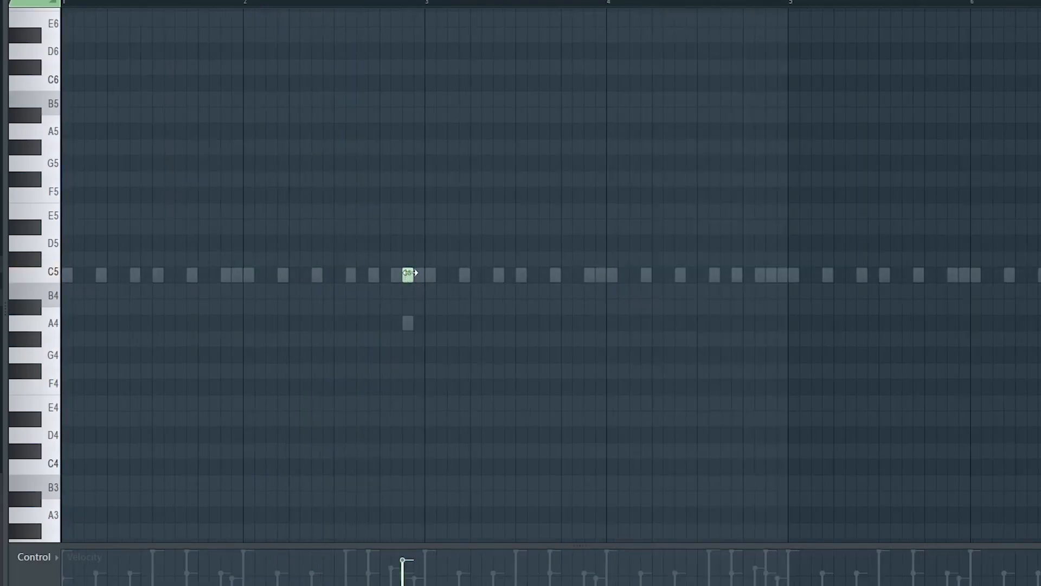
Close the channel rack and play the melody in the piano roll.
key("space")
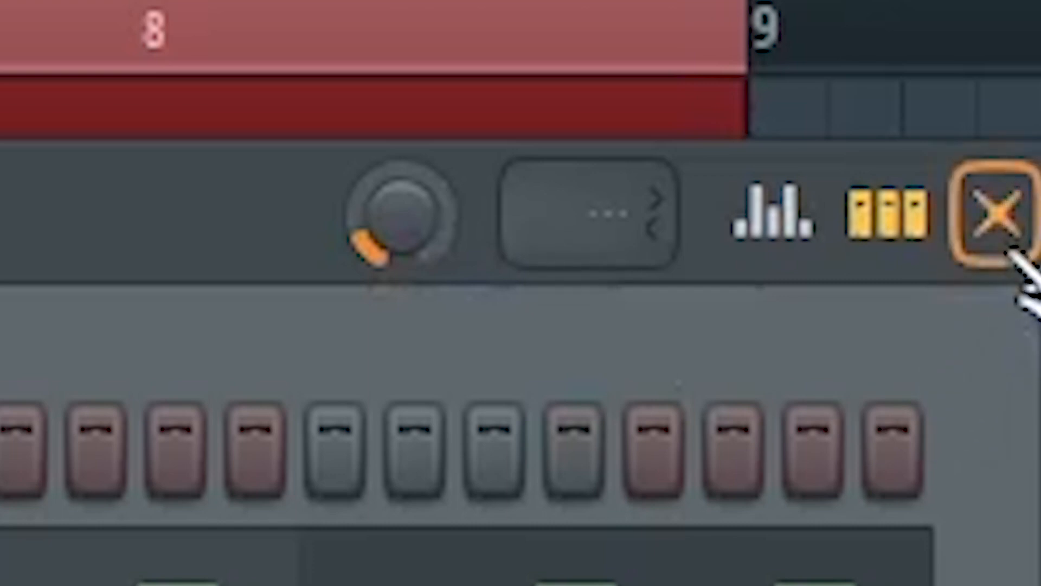
left_click(1010, 252)
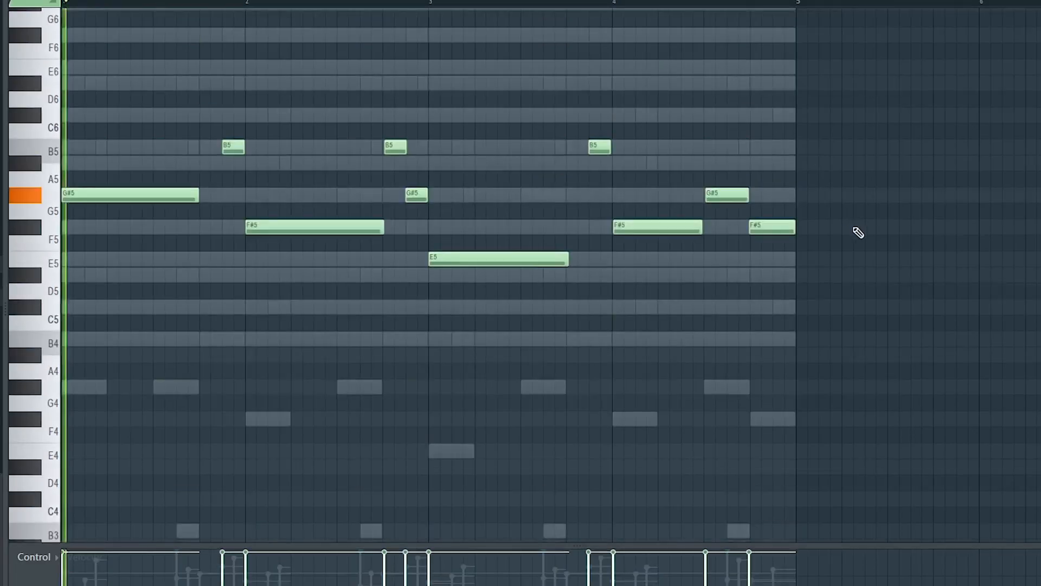
key("space")
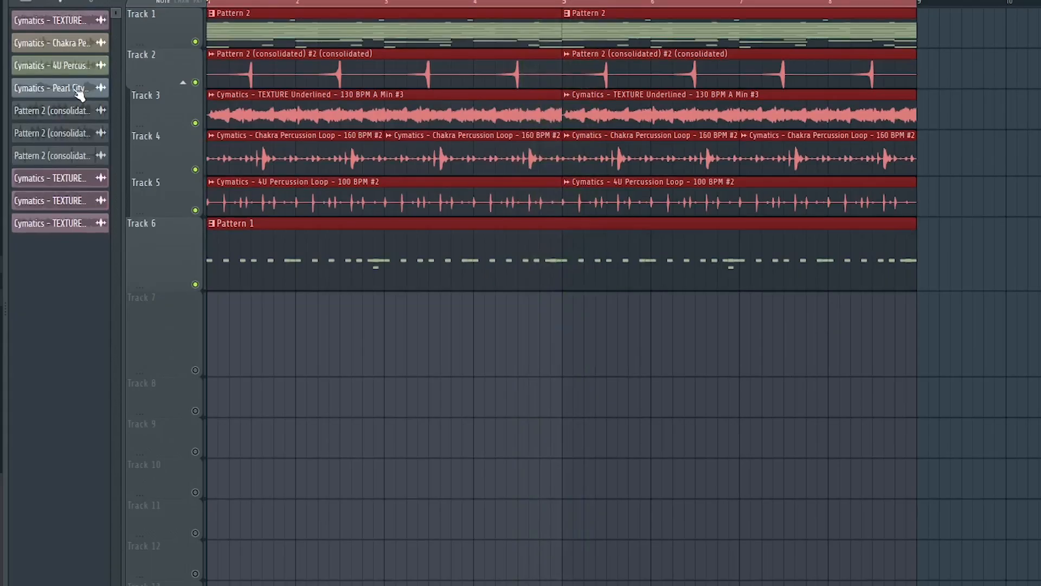
Place the Cymatics Pearl City Vocal Loop at the start of Track 7 and close its sample settings.
left_click_drag(76, 88, 292, 325)
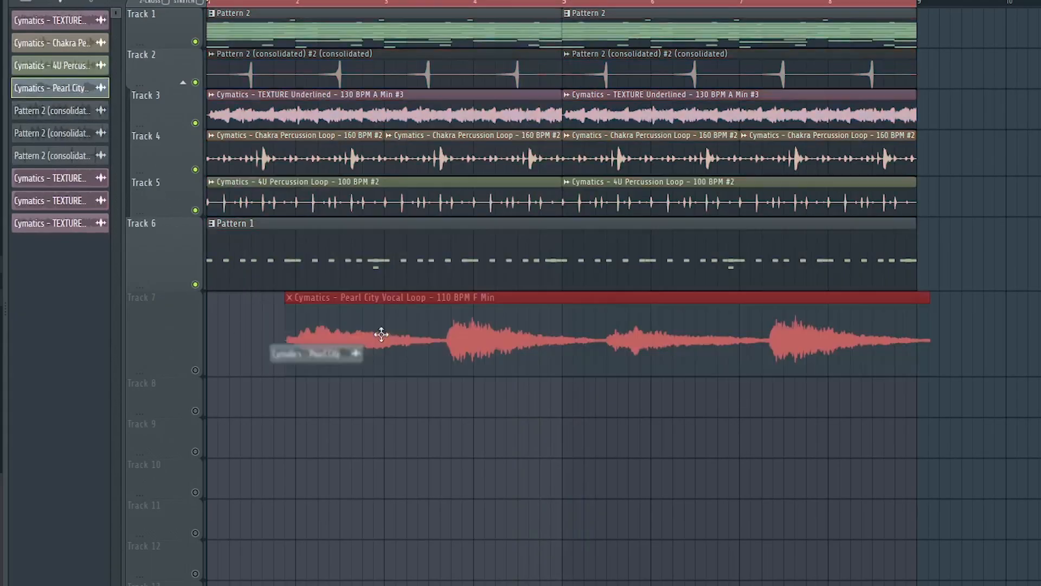
left_click_drag(425, 338, 244, 325)
left_click(195, 370)
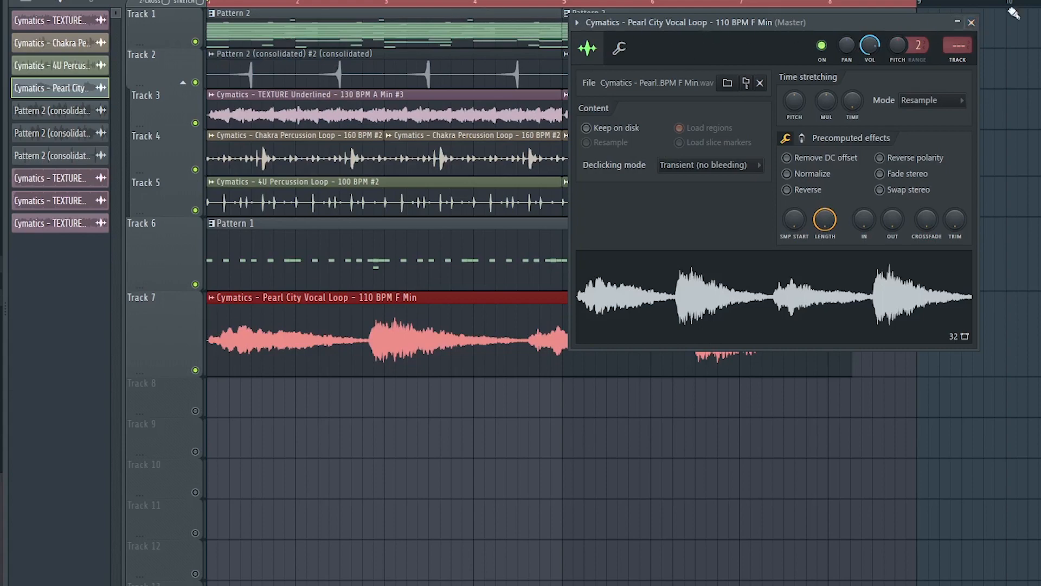
left_click(972, 22)
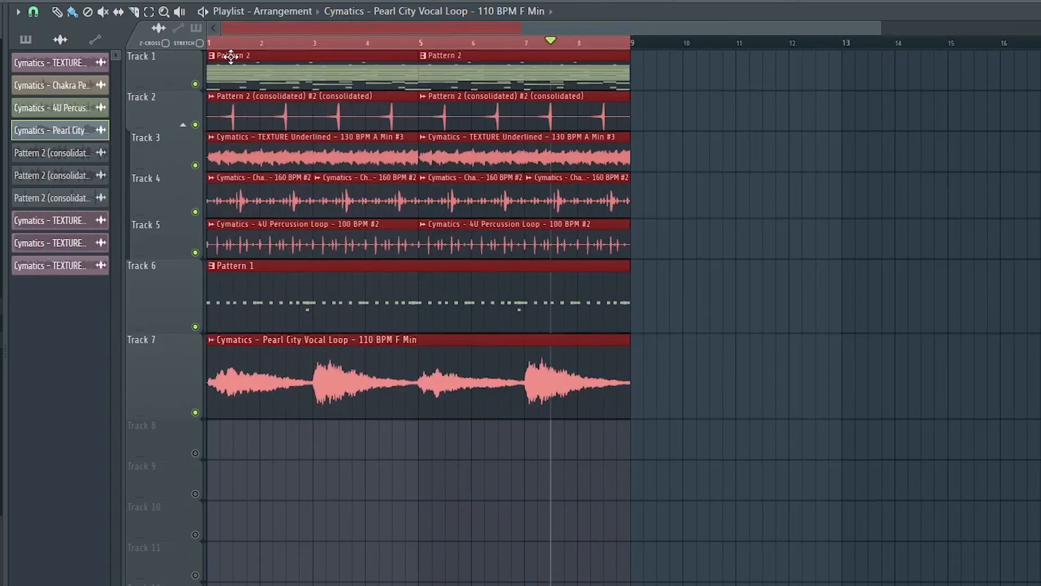
Duplicate the whole eight-bar arrangement repeatedly along the playlist.
key("ctrl+b")
key("ctrl+b")
key("ctrl+b")
key("ctrl+b")
key("ctrl+b")
key("ctrl+b")
key("ctrl+b")
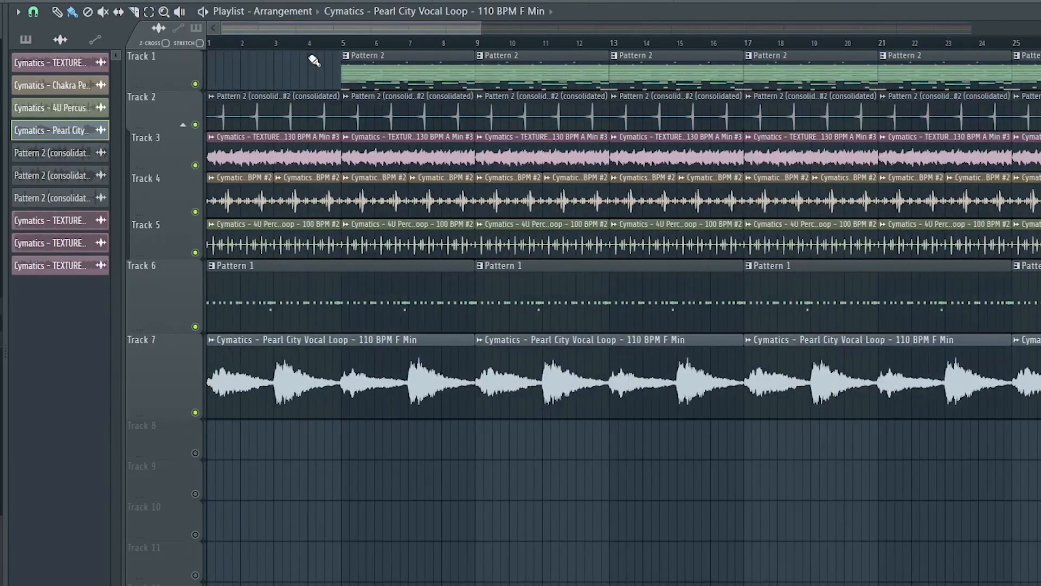
Delete the first Pattern 1 clip in bars 1–8 of Track 6.
scroll(314, 60, "up", 2, "ctrl")
right_click(276, 305)
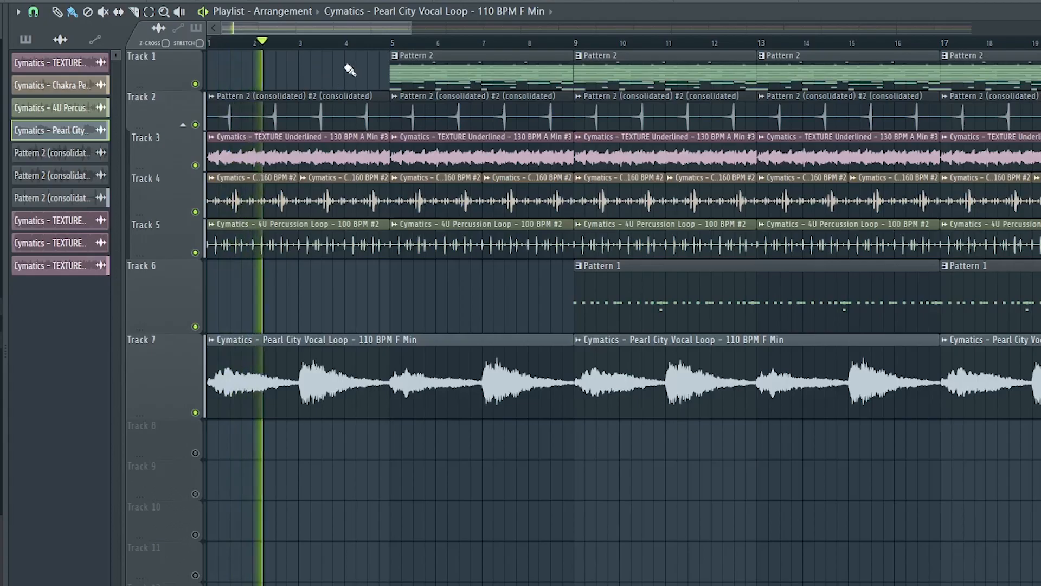
scroll(386, 46, "down", 3, "ctrl")
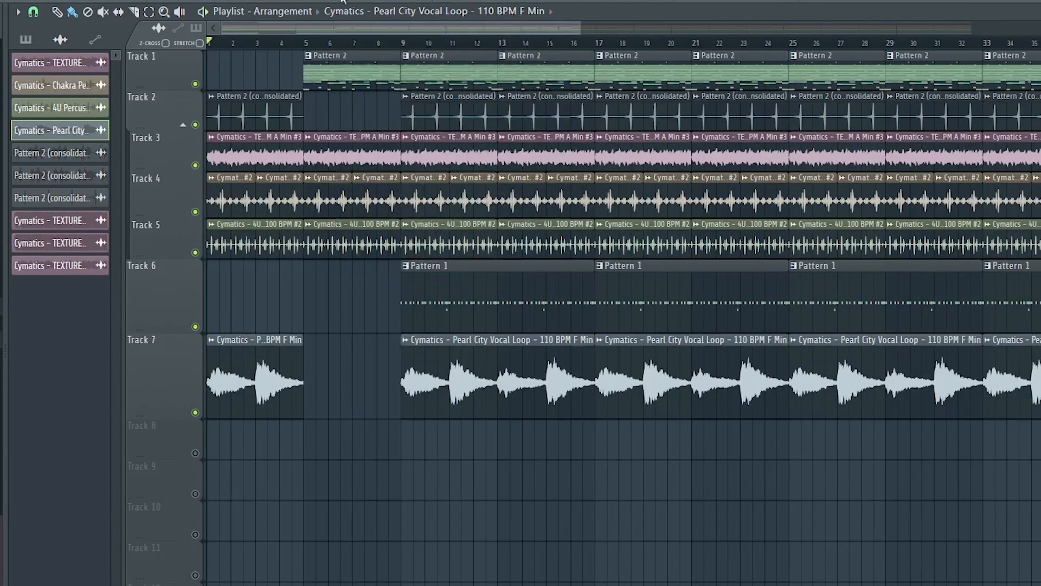
Split Pattern 2 by channel and delete all the resulting clips from Track 1.
right_click(380, 1)
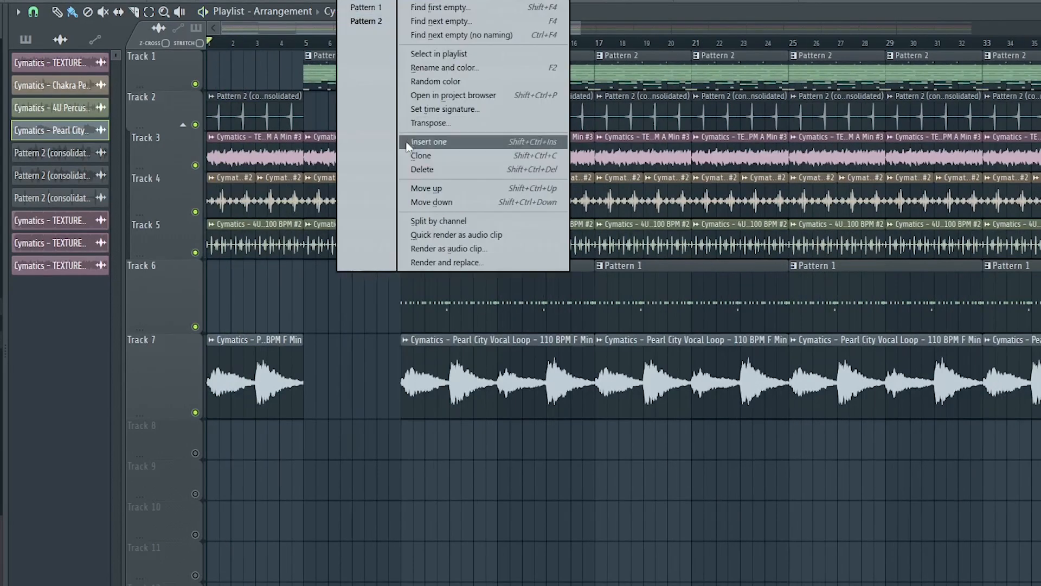
left_click(441, 222)
scroll(393, 34, "down", 1)
scroll(392, 34, "down", 3)
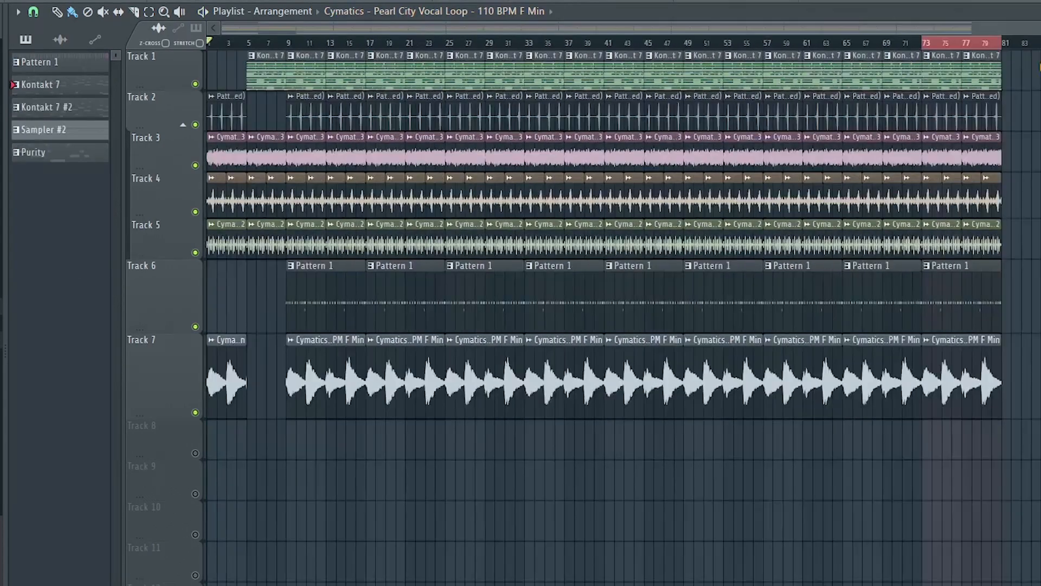
left_click_drag(988, 77, 247, 78)
Place the split Kontakt 7, Kontakt 7 #2 and Purity patterns from bar 9 below the vocal loop and duplicate them along the arrangement.
left_click(74, 156)
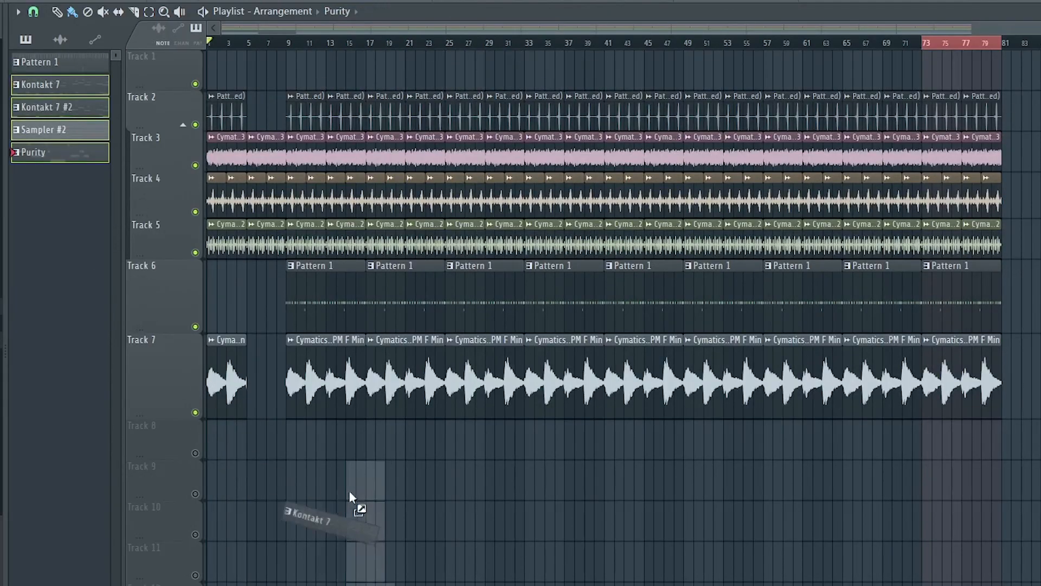
left_click_drag(349, 490, 295, 444)
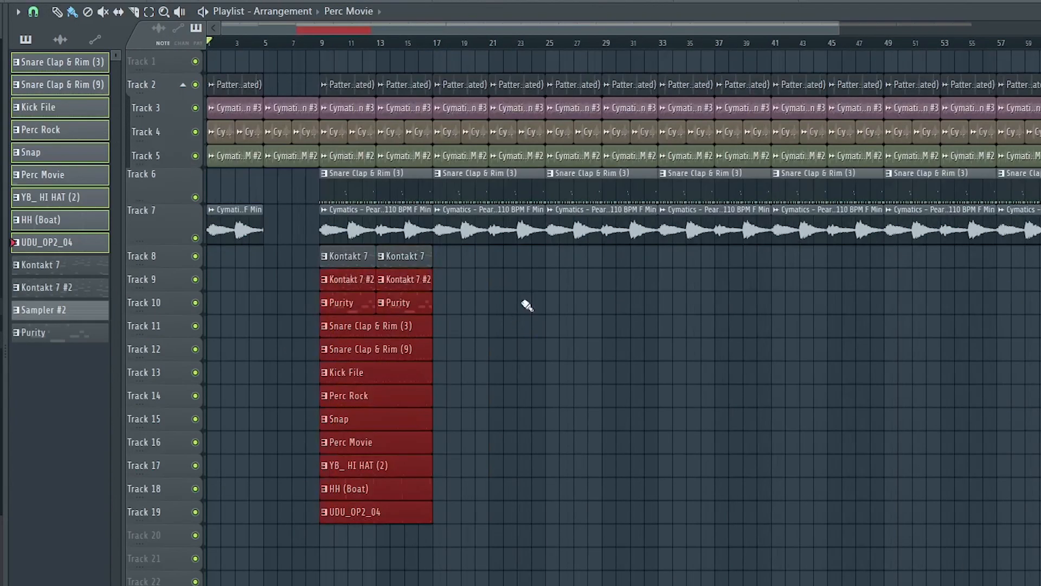
left_click_drag(495, 247, 319, 530)
key("ctrl+b")
key("ctrl+b")
key("ctrl+b")
key("ctrl+b")
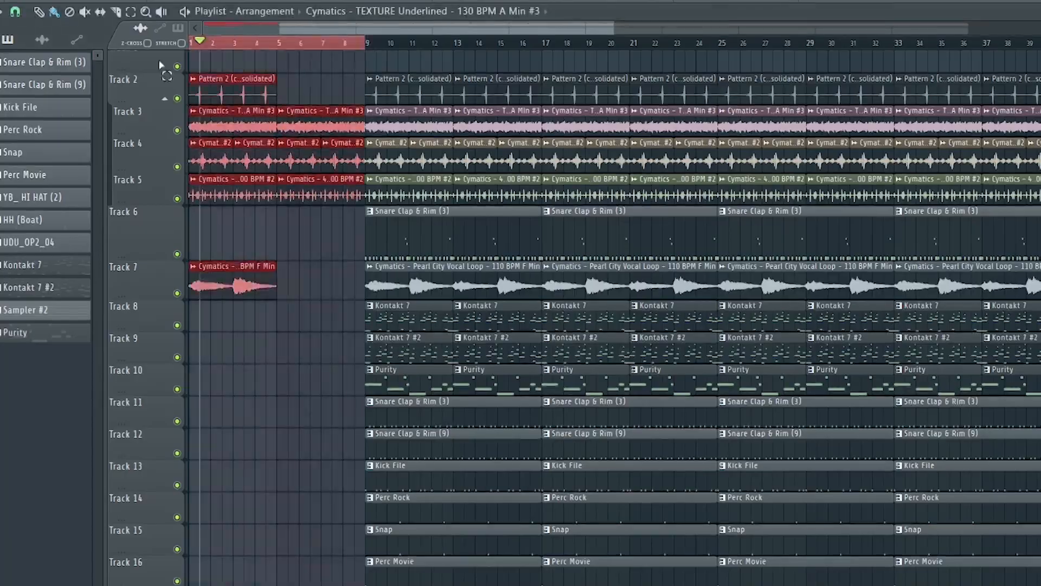
Add a time marker named INTRO at bar 1.
scroll(232, 47, "up", 2)
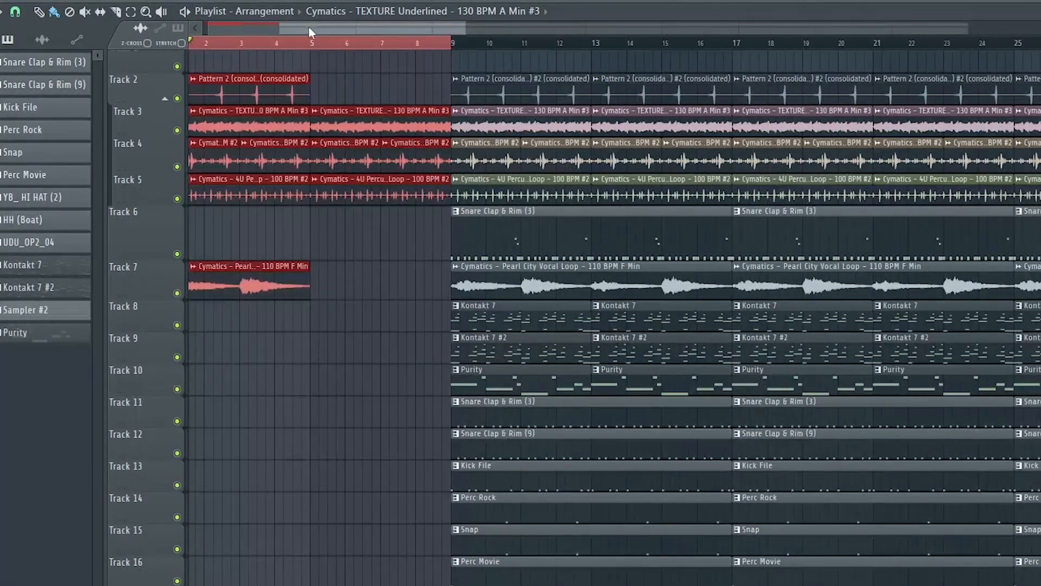
scroll(308, 29, "up", 4)
key("alt+t")
type("INTRO")
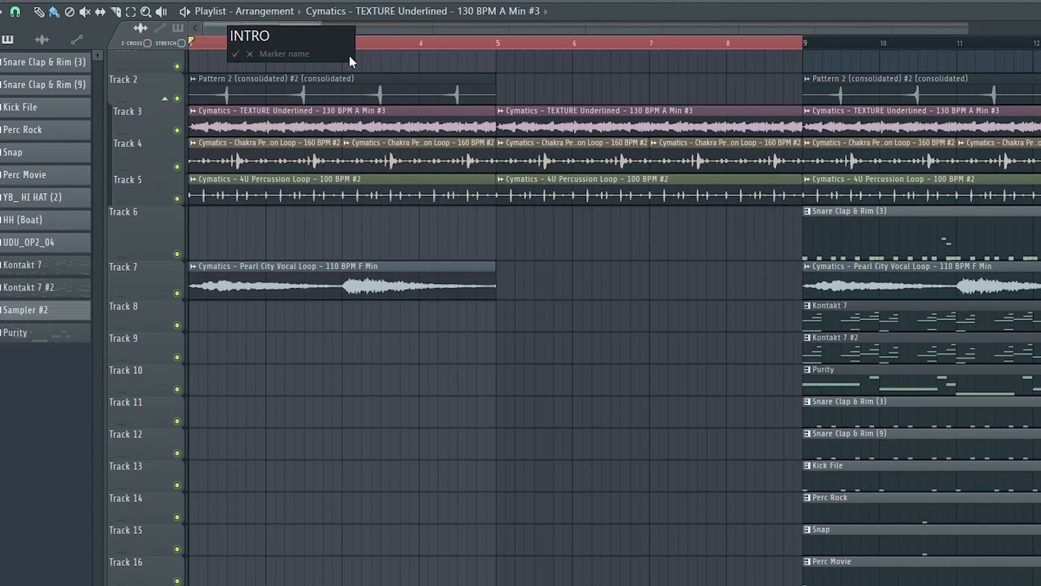
key("Return")
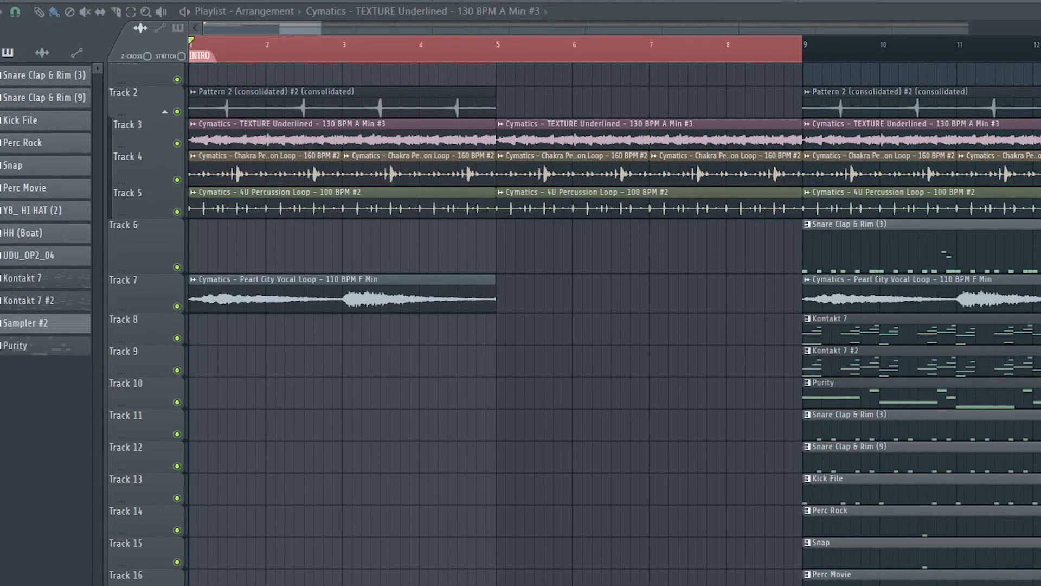
Place the Cymatics Reverse FX (Chopper) sample in bar 4 of Track 8 and play the transition into bar 5.
left_click_drag(1, 515, 413, 336)
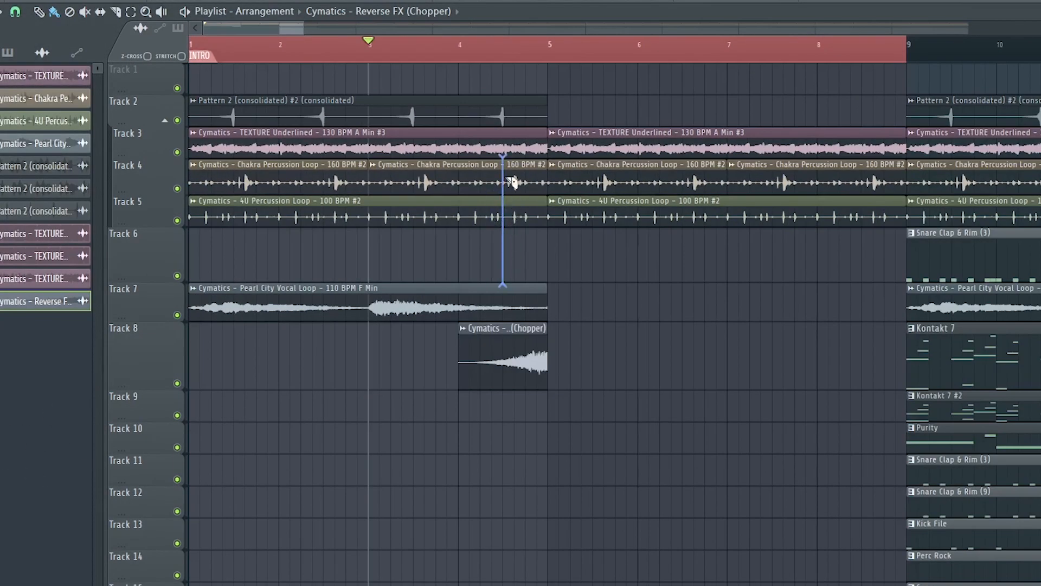
key("space")
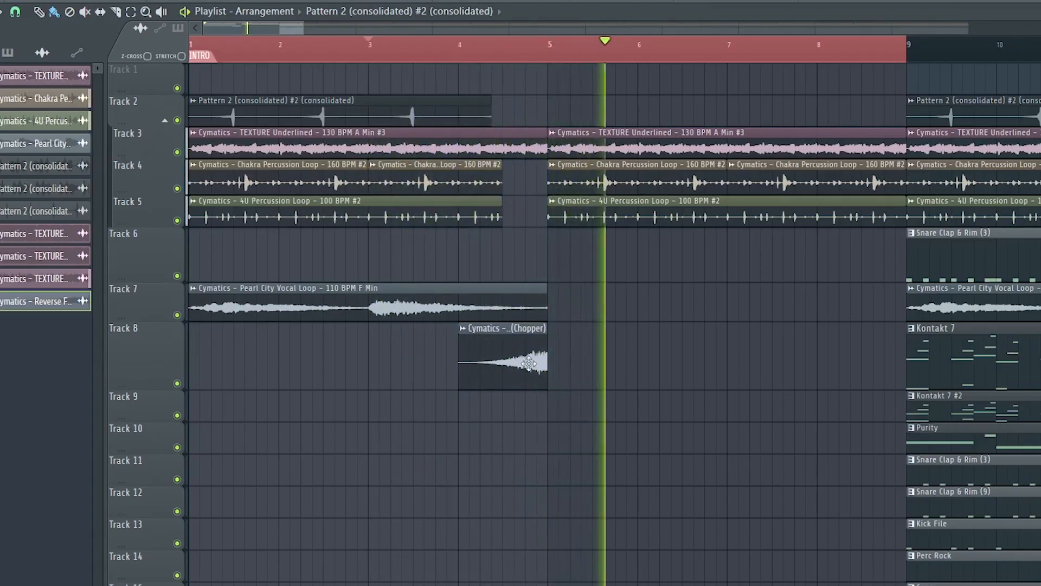
key("space")
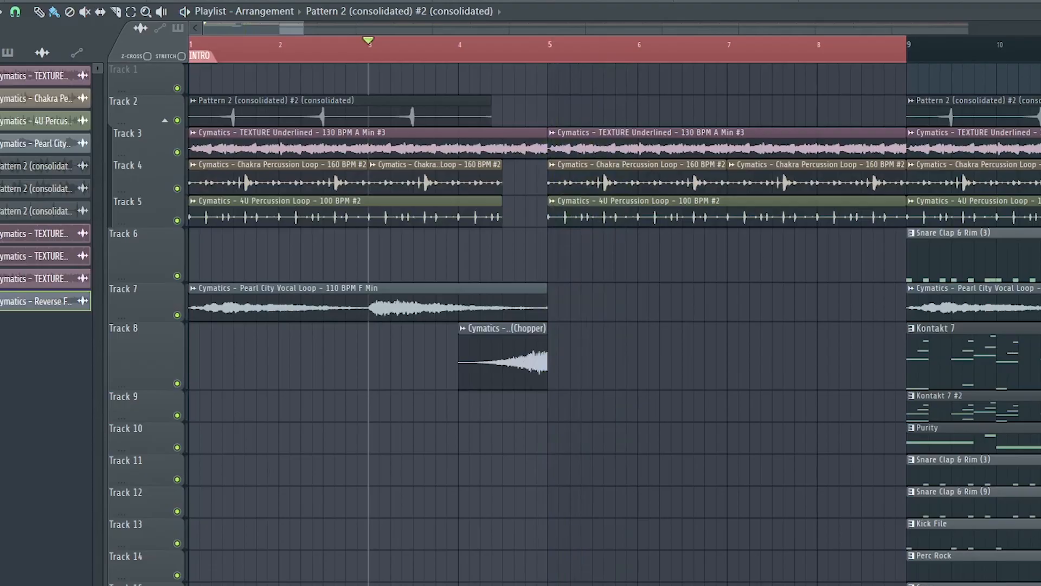
Place the Cymatics Light Impact (Alone) sample at bar 5 of Track 8, directly after the reverse effect, and play the section.
left_click_drag(210, 366, 587, 375)
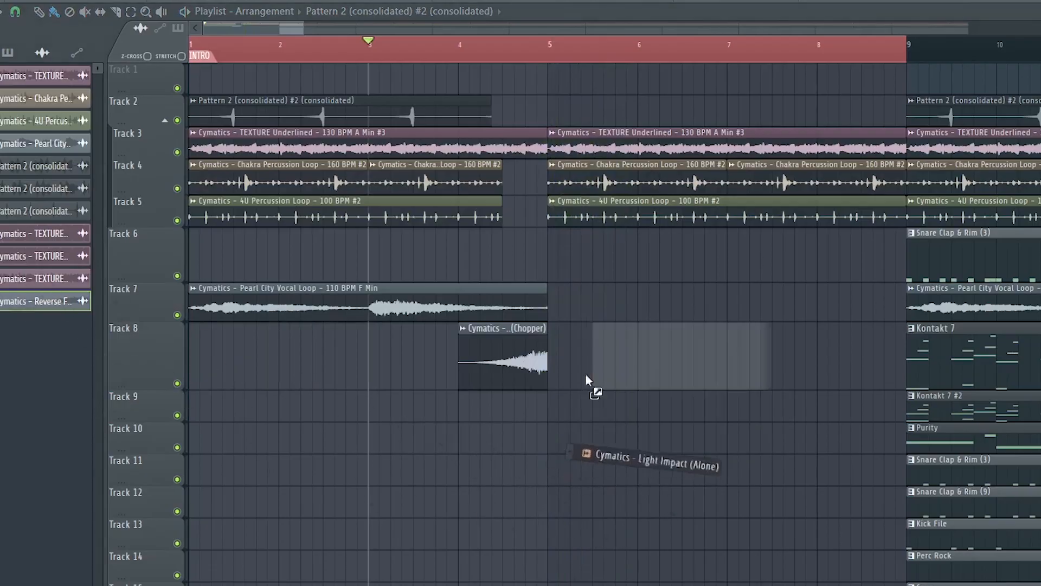
left_click_drag(555, 343, 554, 342)
scroll(532, 365, "down", 3)
key("space")
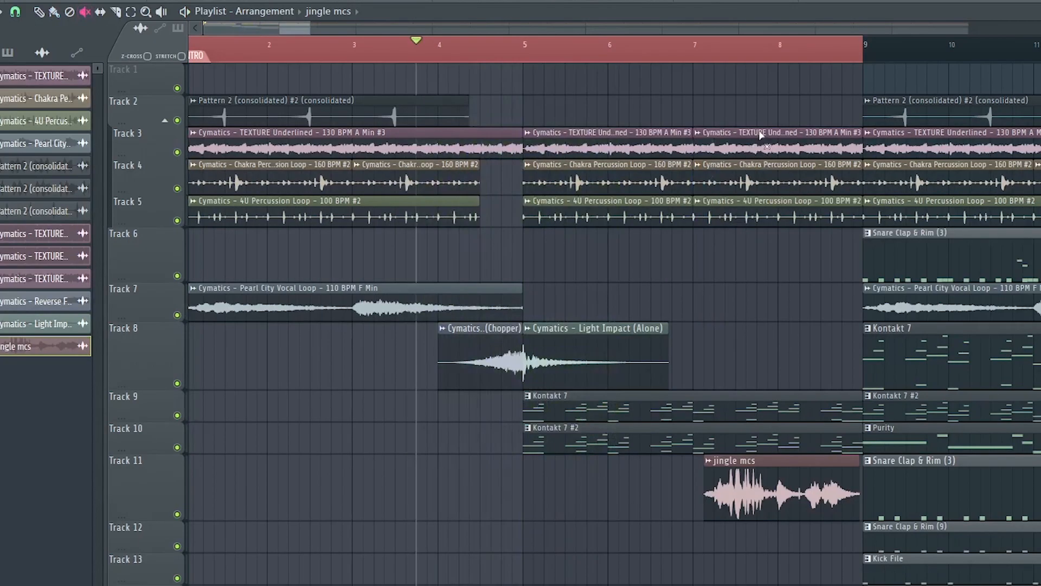
Play the intro with the bars 7–8 texture and percussion clips muted and delete those clips from Tracks 3 to 5.
key("b")
key("space")
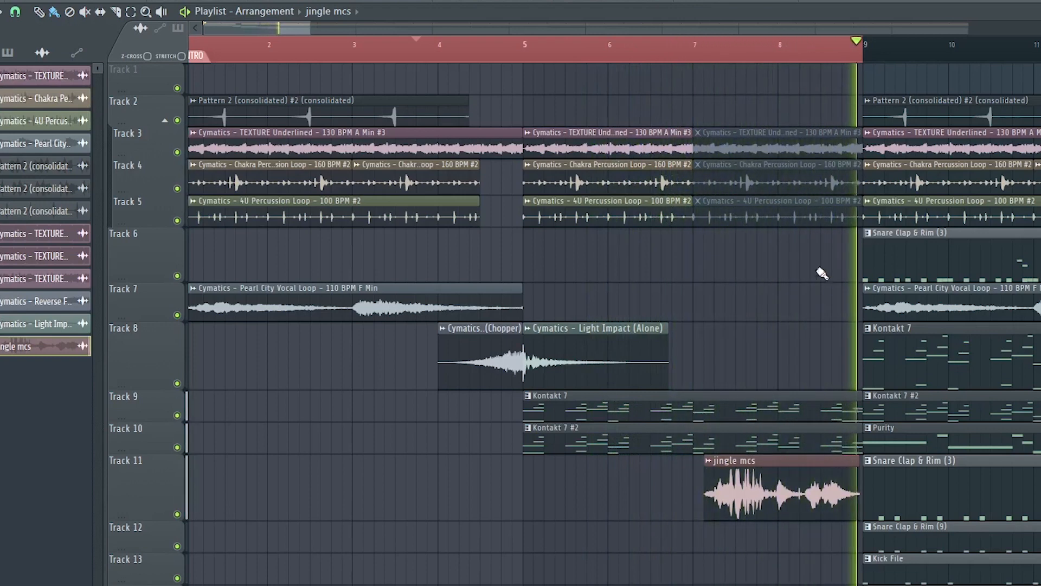
scroll(790, 47, "down", 3)
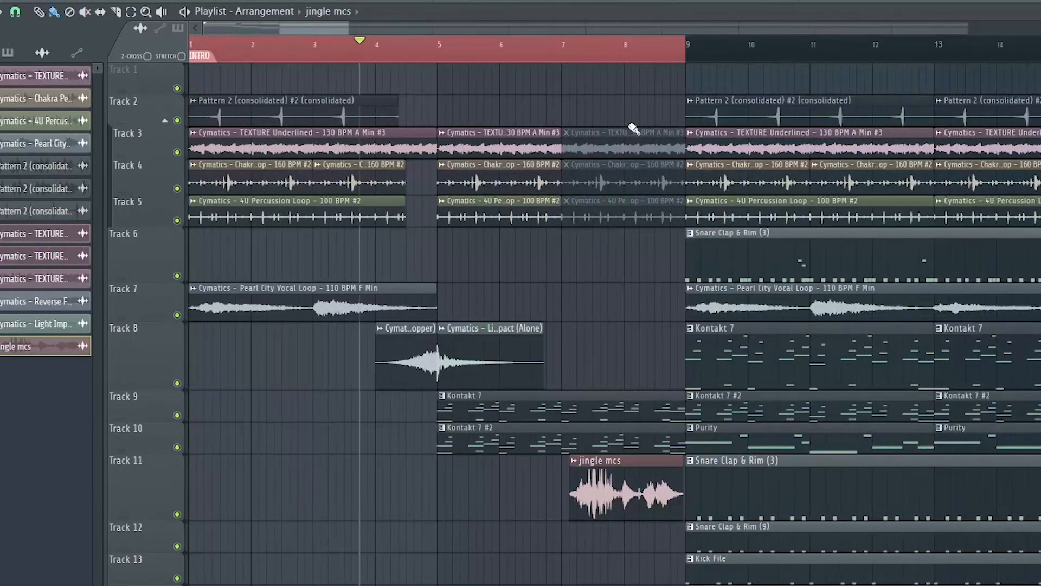
right_click(633, 138)
right_click(638, 176)
right_click(642, 212)
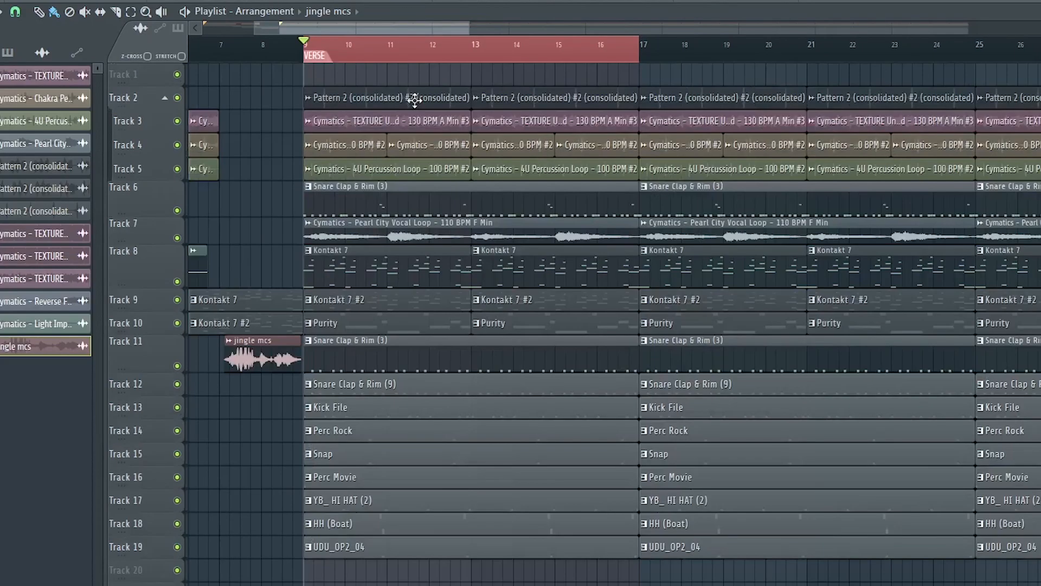
Delete the reversed guitar clips, texture clips and vocal loop from Tracks 2, 3 and 7 in verse bars 9–16.
right_click(414, 97)
right_click(467, 121)
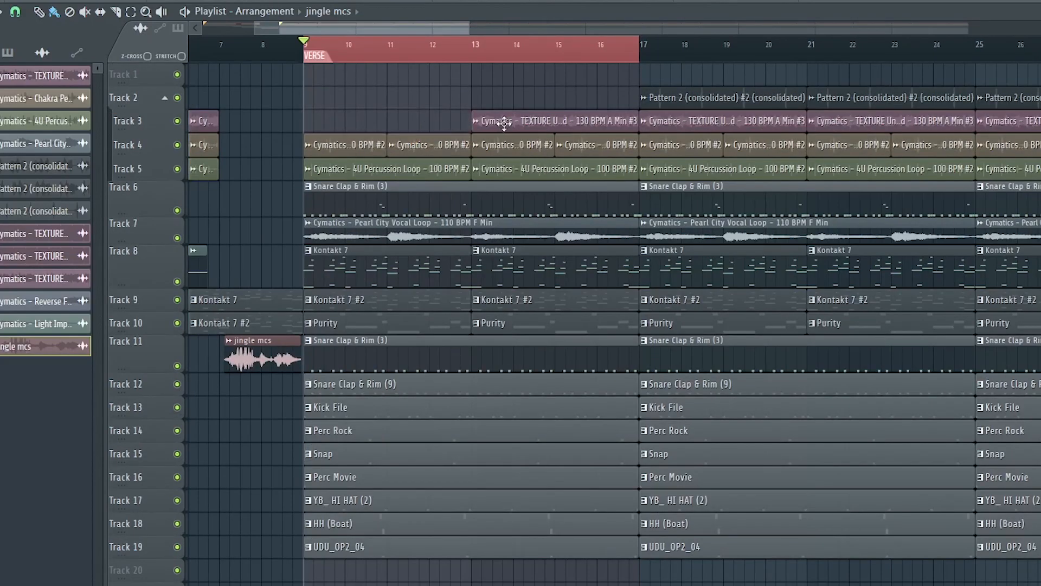
right_click(504, 123)
scroll(461, 185, "up", 2)
right_click(415, 242)
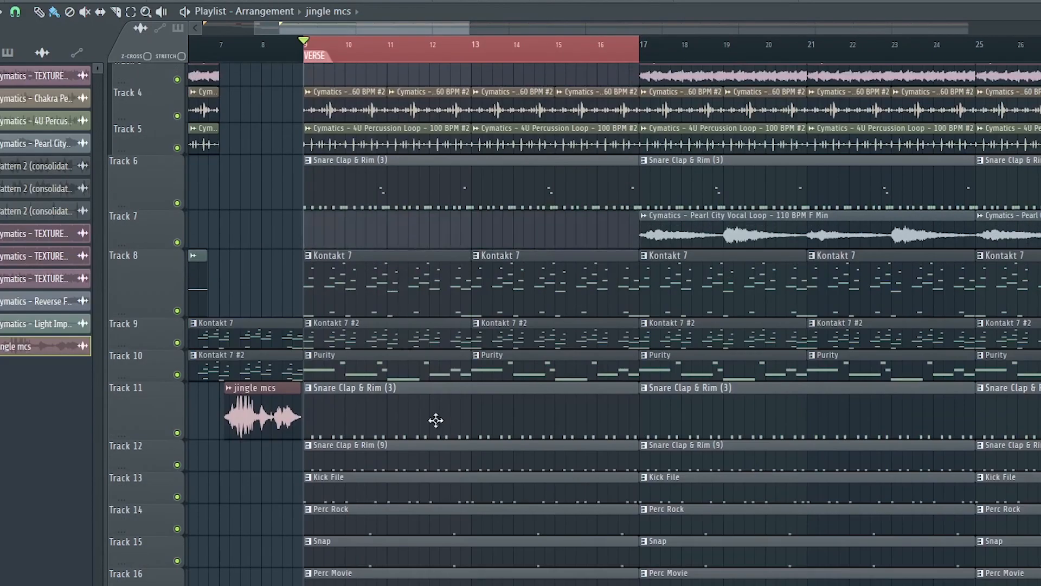
Add a marker named PRE CHORUS at bar 17 of the playlist.
scroll(460, 309, "down", 1)
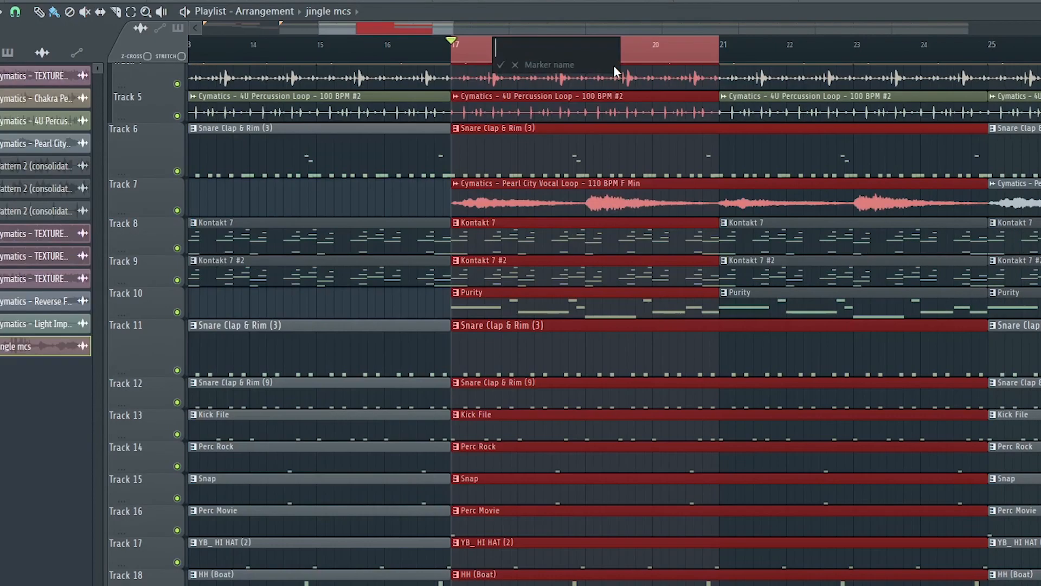
type("PRE CHORUS")
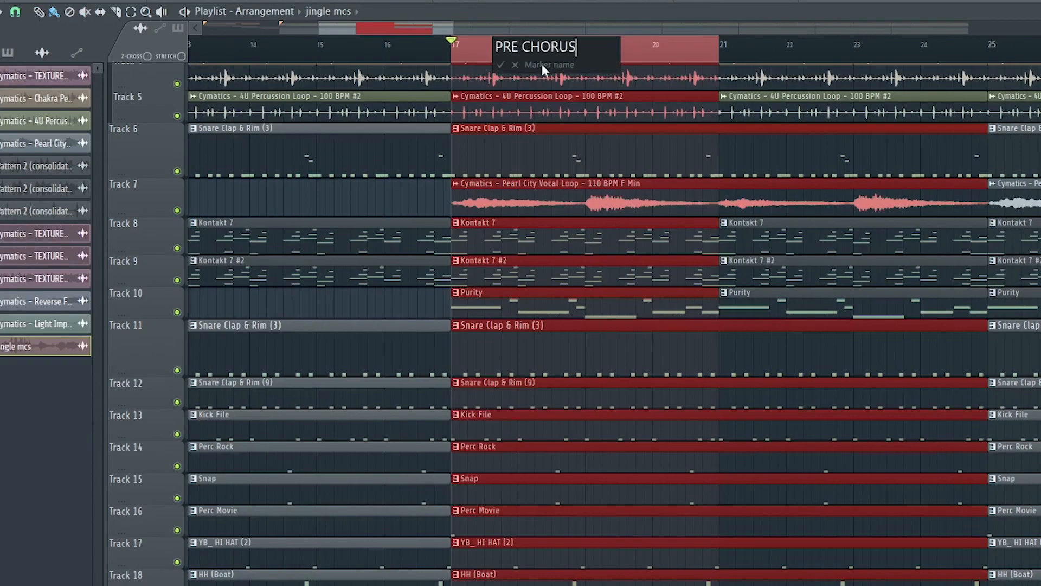
left_click(499, 64)
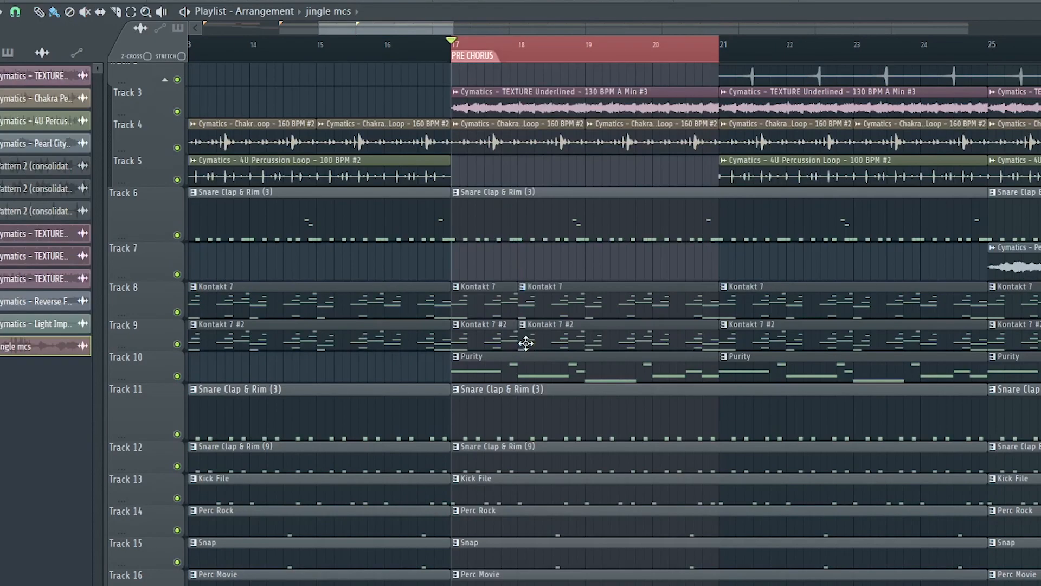
Delete the sliced Kontakt 7 and Kontakt 7 #2 guitar segments in bar 17 from Tracks 8 and 9.
left_click(490, 326)
right_click(490, 298)
right_click(492, 327)
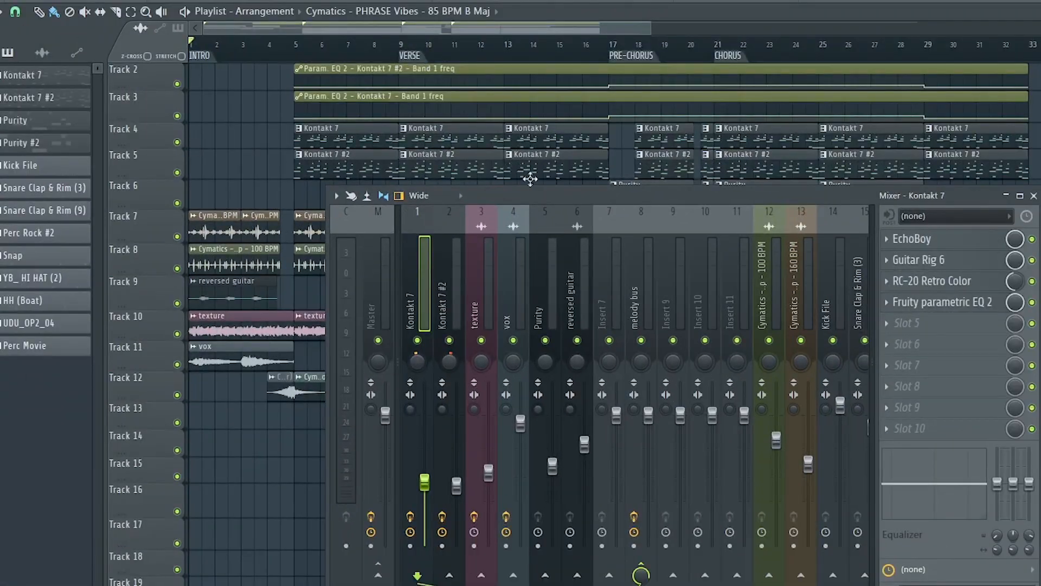
Examine the EchoBoy, Guitar Rig 6, RC-20 Retro Color and Fruity parametric EQ 2 settings on the Kontakt 7 mixer track during playback.
left_click_drag(544, 200, 489, 310)
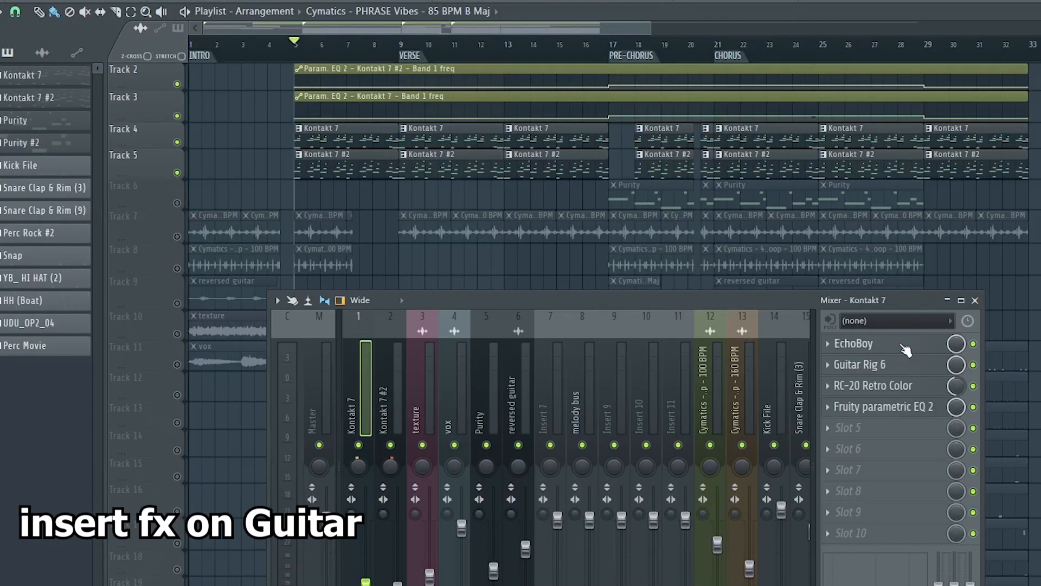
left_click(868, 344)
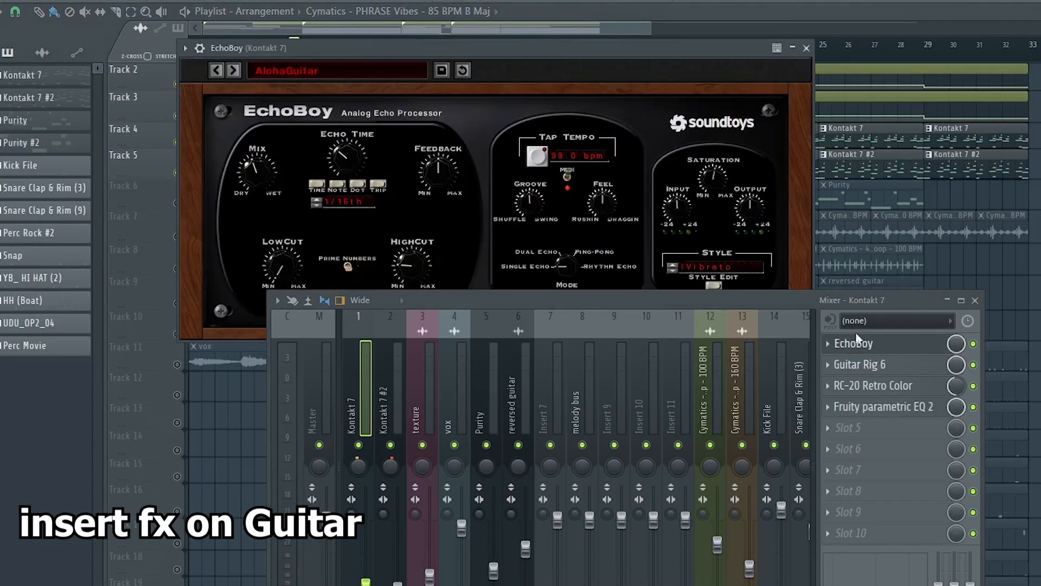
left_click(846, 365)
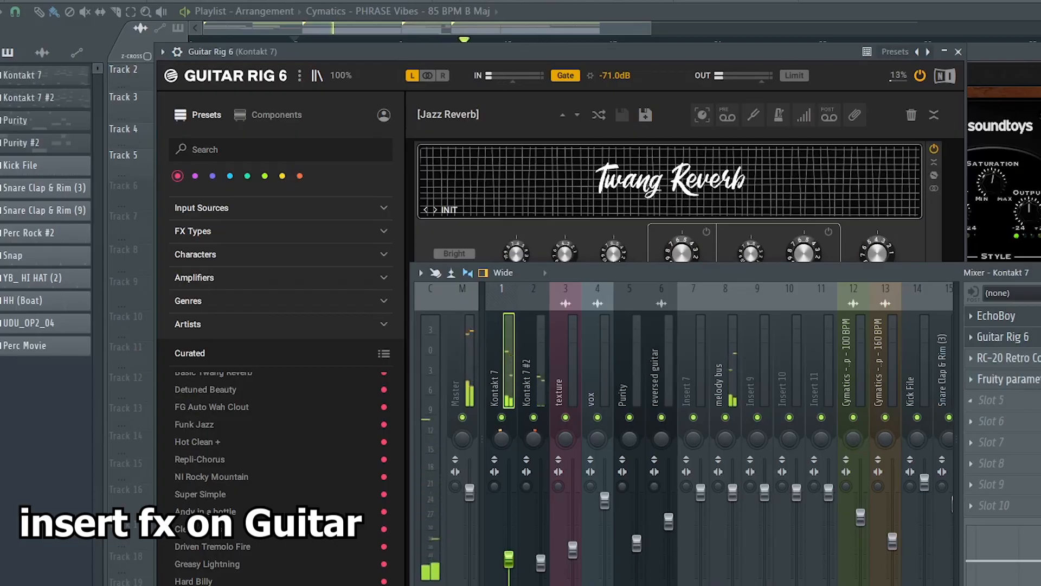
left_click(1025, 359)
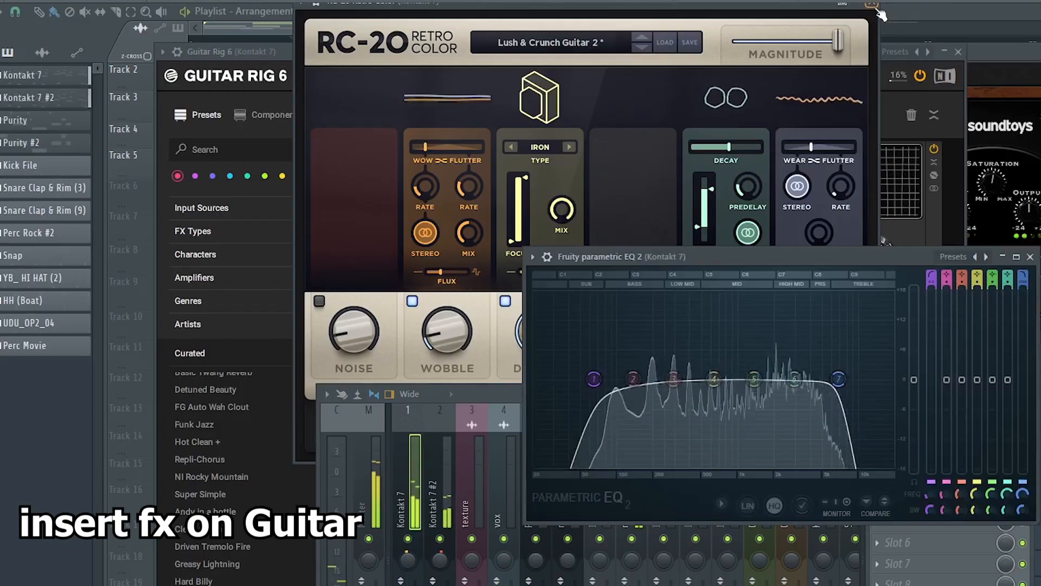
left_click(871, 5)
left_click(958, 52)
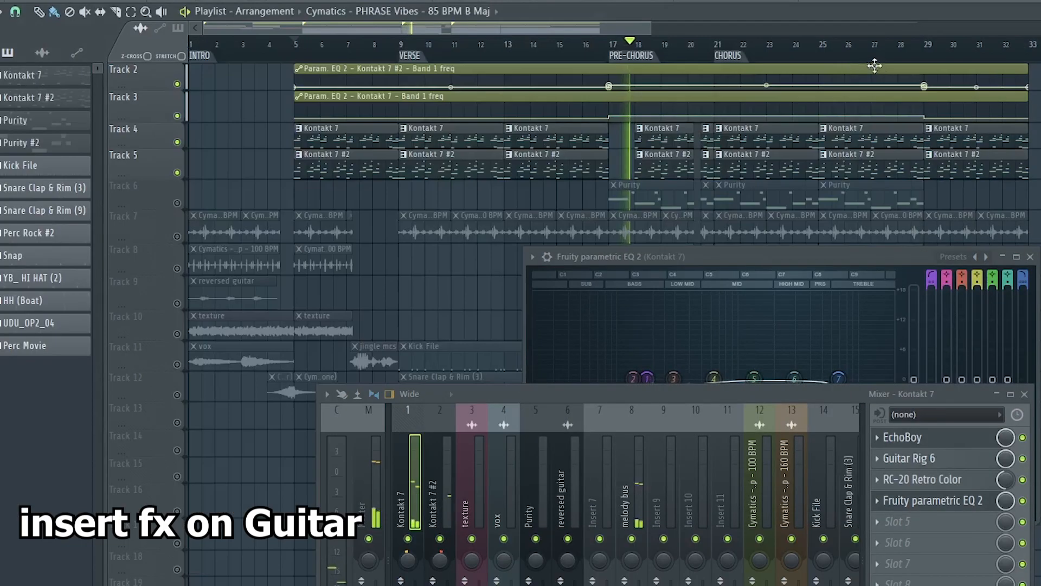